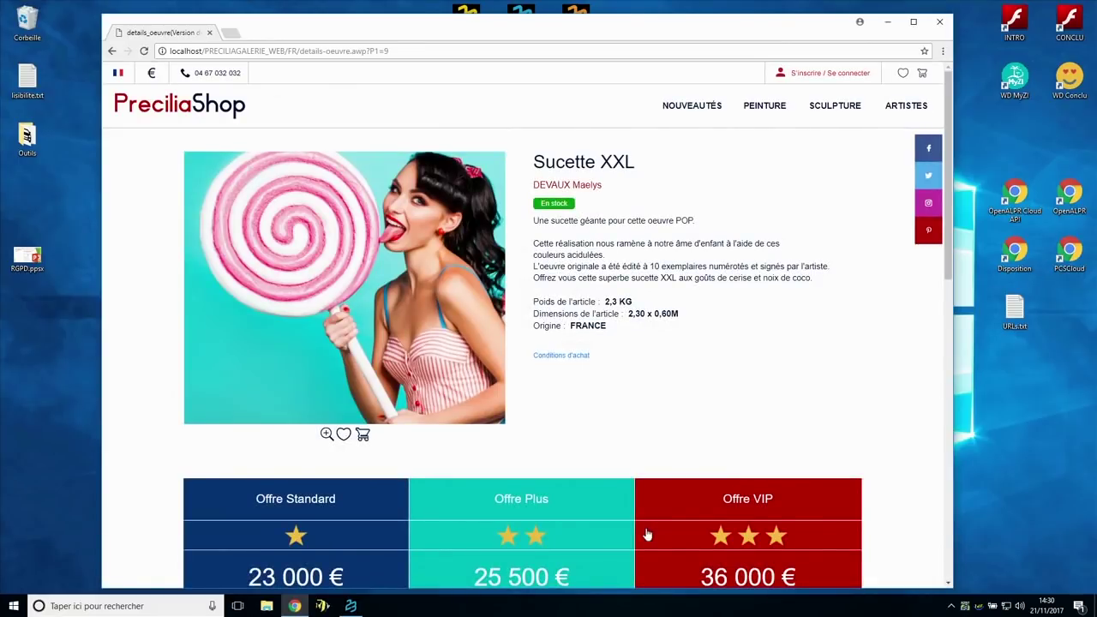
- Order the Sucette XXL VIP offer, then return to the PreciliaShop home page via the logo
{"action": "scroll", "coordinate": [686, 414], "scroll_direction": "down", "scroll_amount": 3}
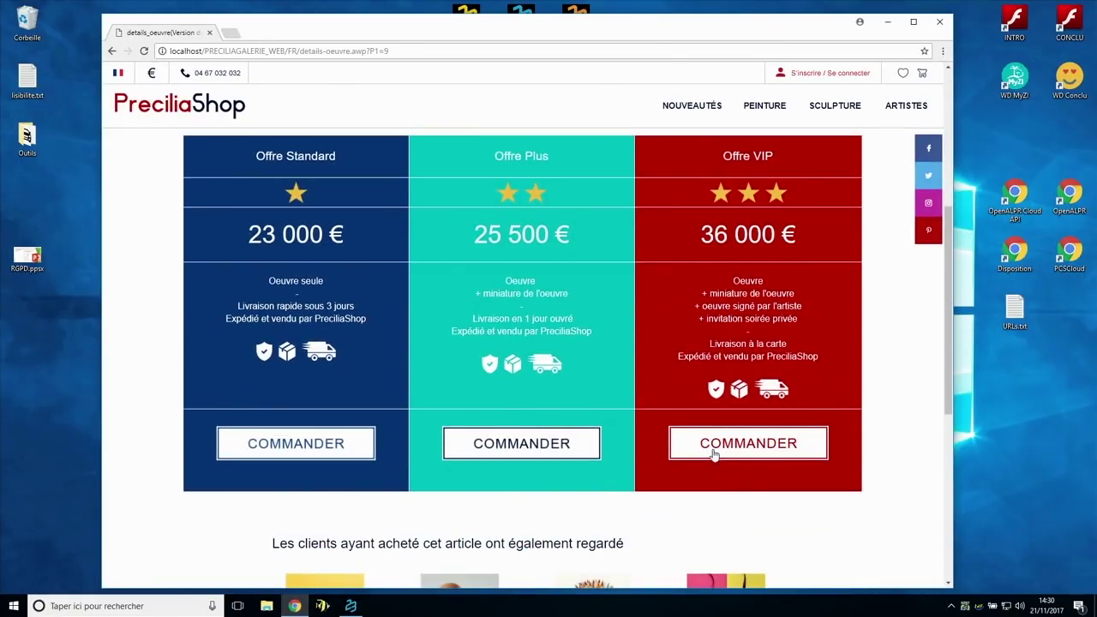
{"action": "left_click", "coordinate": [712, 454]}
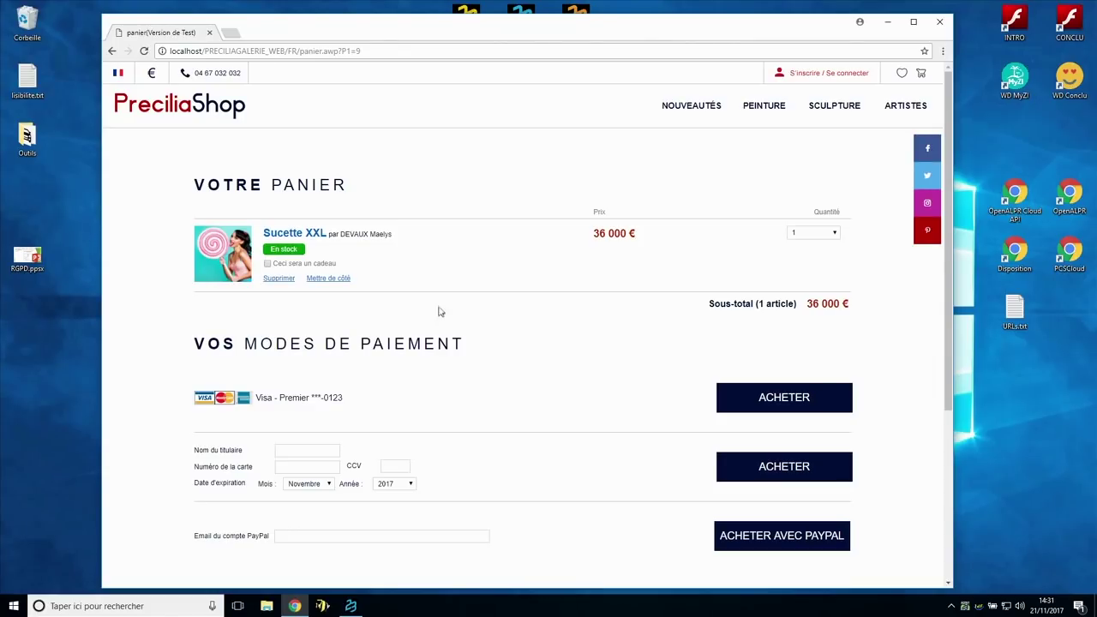
{"action": "left_click", "coordinate": [182, 116]}
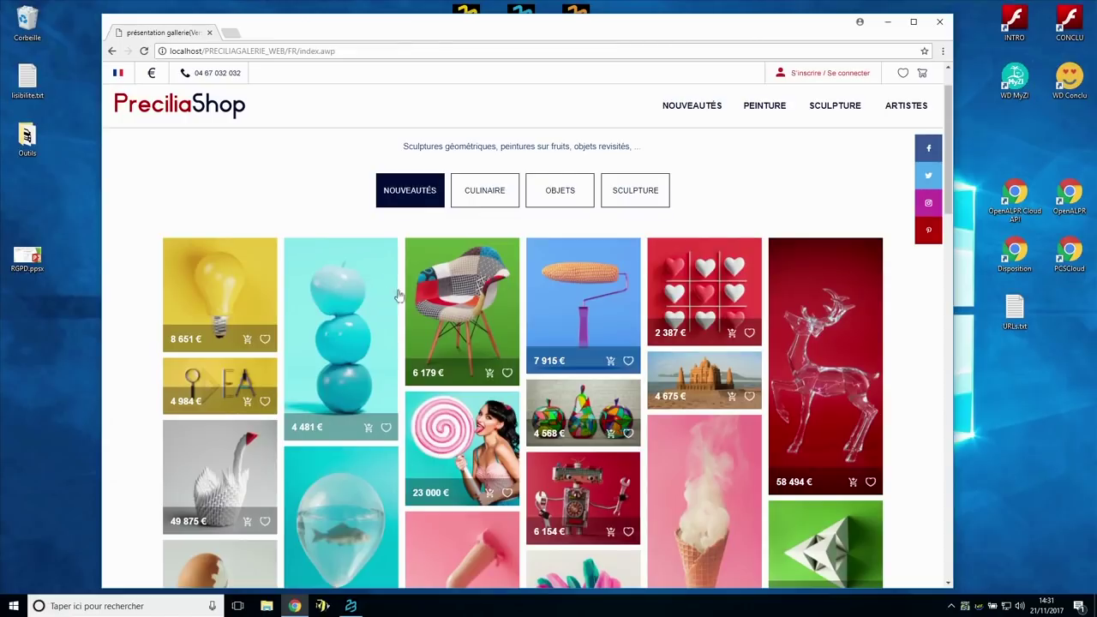
{"action": "scroll", "coordinate": [411, 296], "scroll_direction": "up", "scroll_amount": 1}
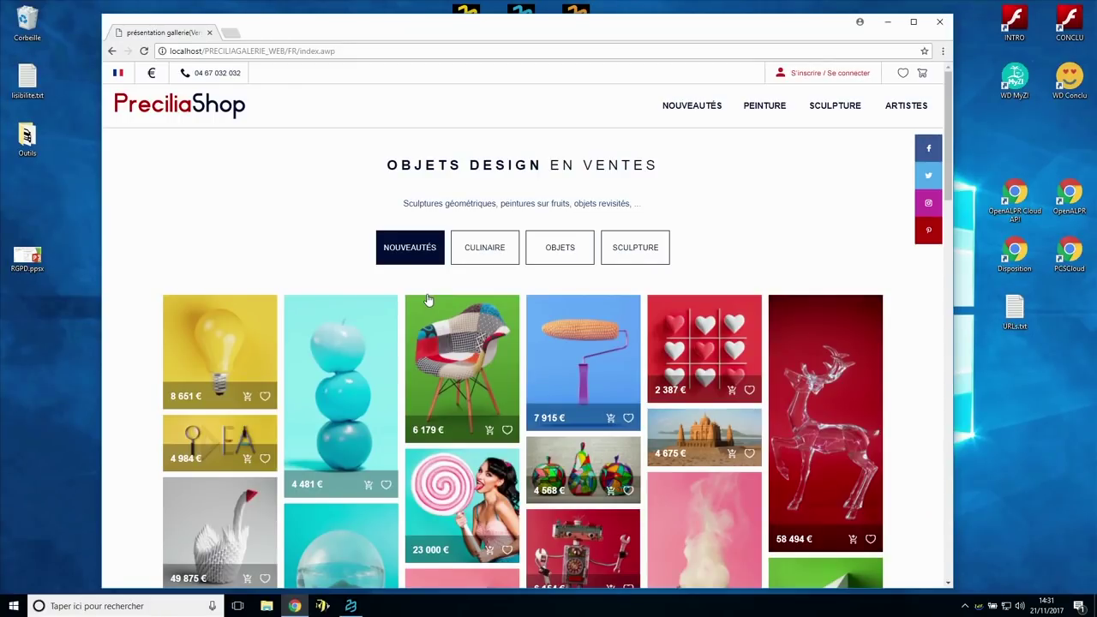
{"action": "scroll", "coordinate": [429, 299], "scroll_direction": "down", "scroll_amount": 2}
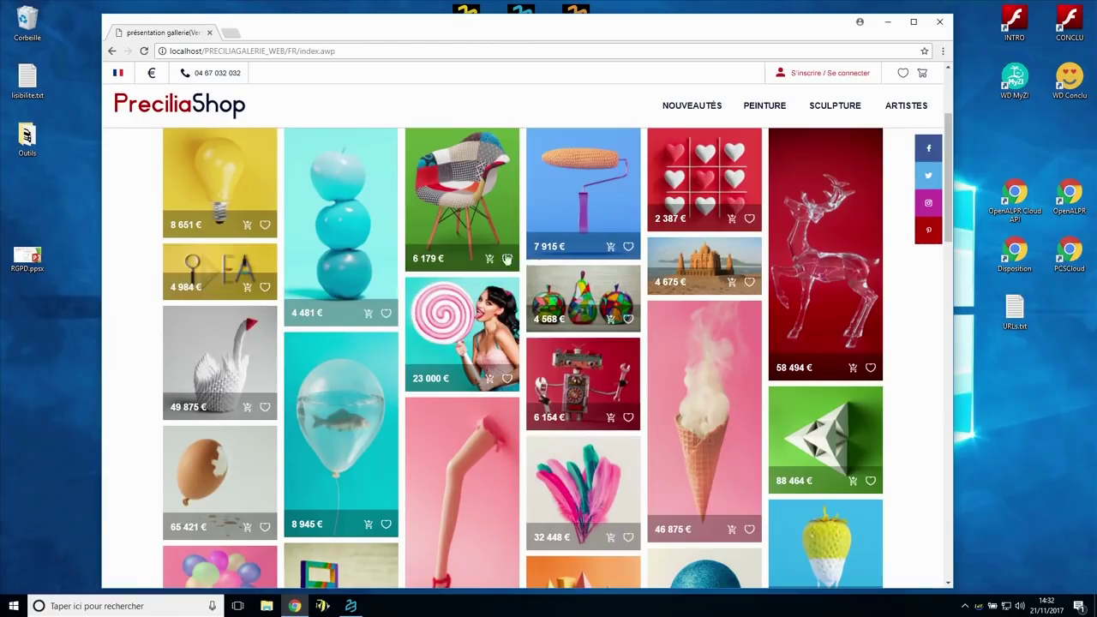
{"action": "scroll", "coordinate": [265, 369], "scroll_direction": "down", "scroll_amount": 2}
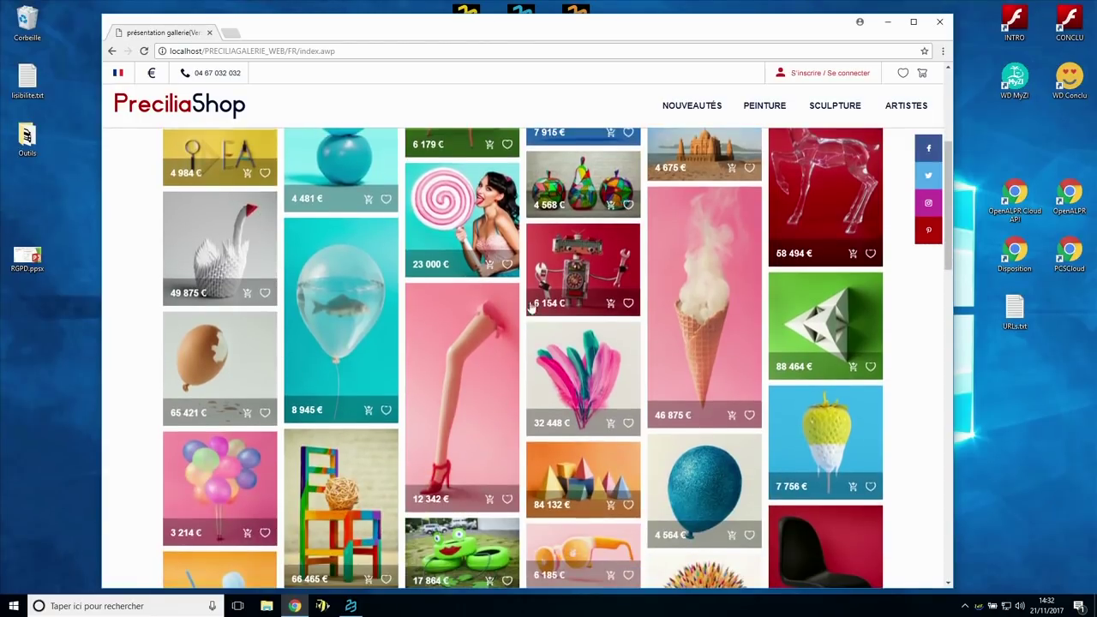
{"action": "scroll", "coordinate": [534, 390], "scroll_direction": "down", "scroll_amount": 3}
{"action": "scroll", "coordinate": [534, 391], "scroll_direction": "down", "scroll_amount": 9}
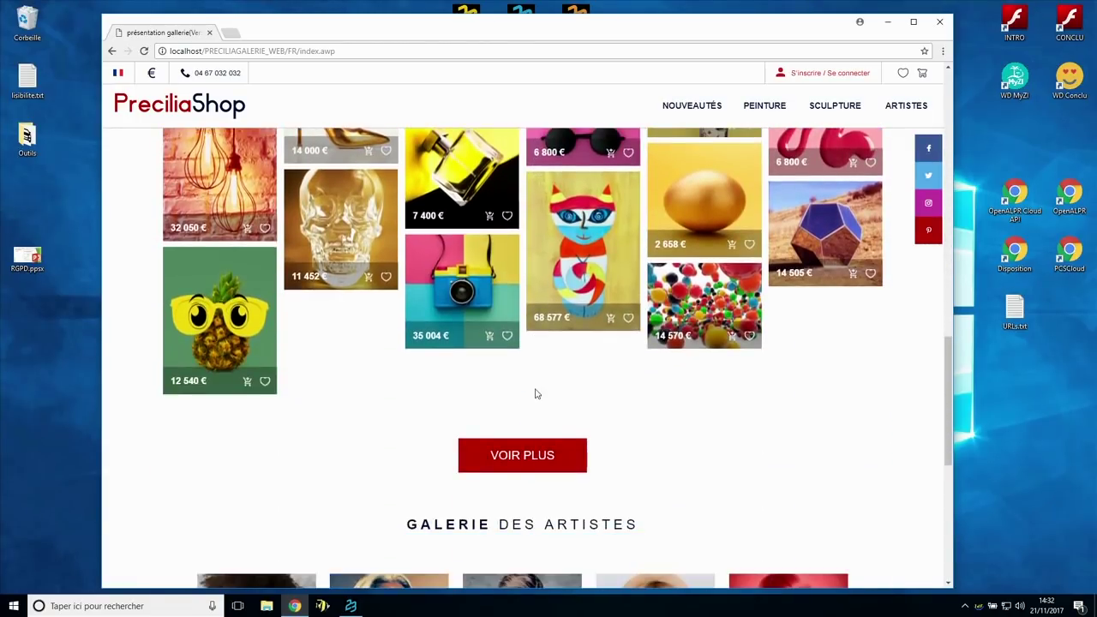
{"action": "scroll", "coordinate": [536, 394], "scroll_direction": "up", "scroll_amount": 12}
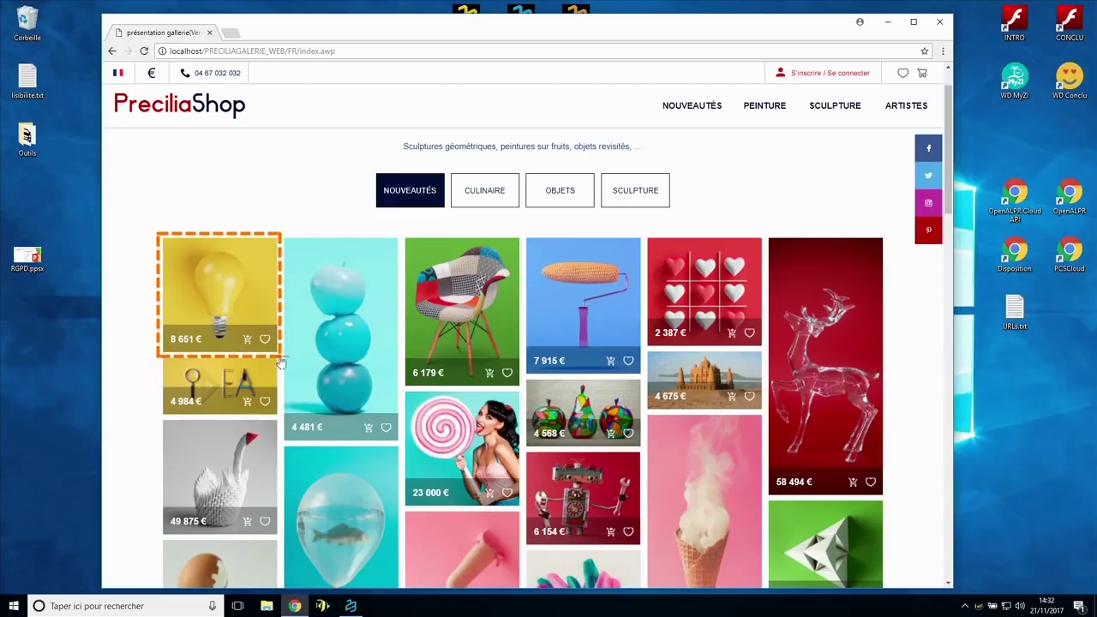
{"action": "mouse_move", "coordinate": [281, 363]}
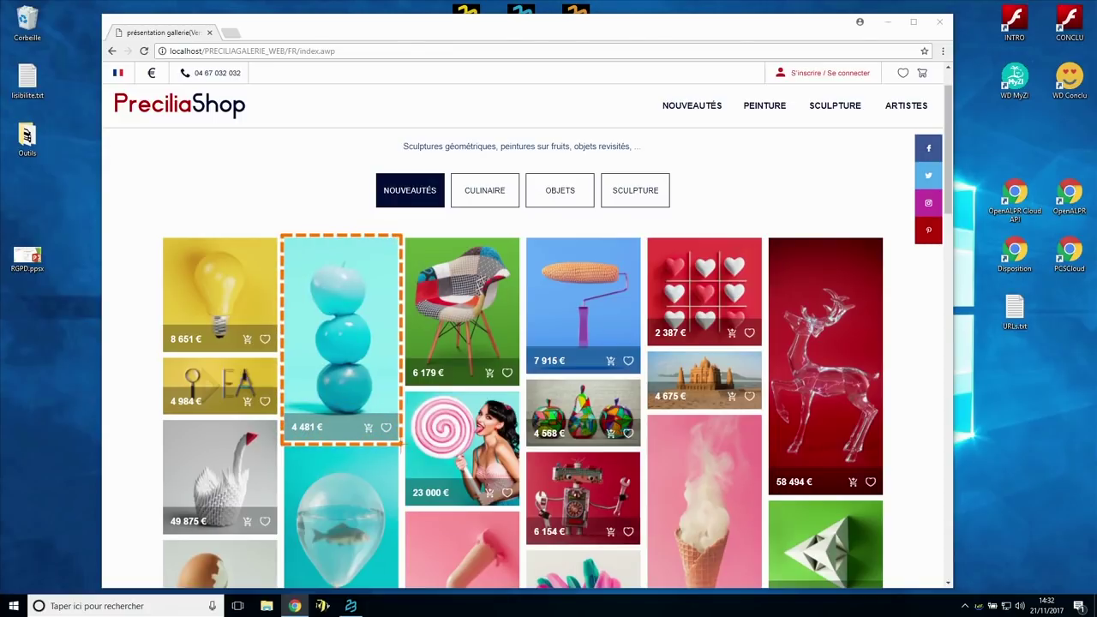
{"action": "mouse_move", "coordinate": [407, 449]}
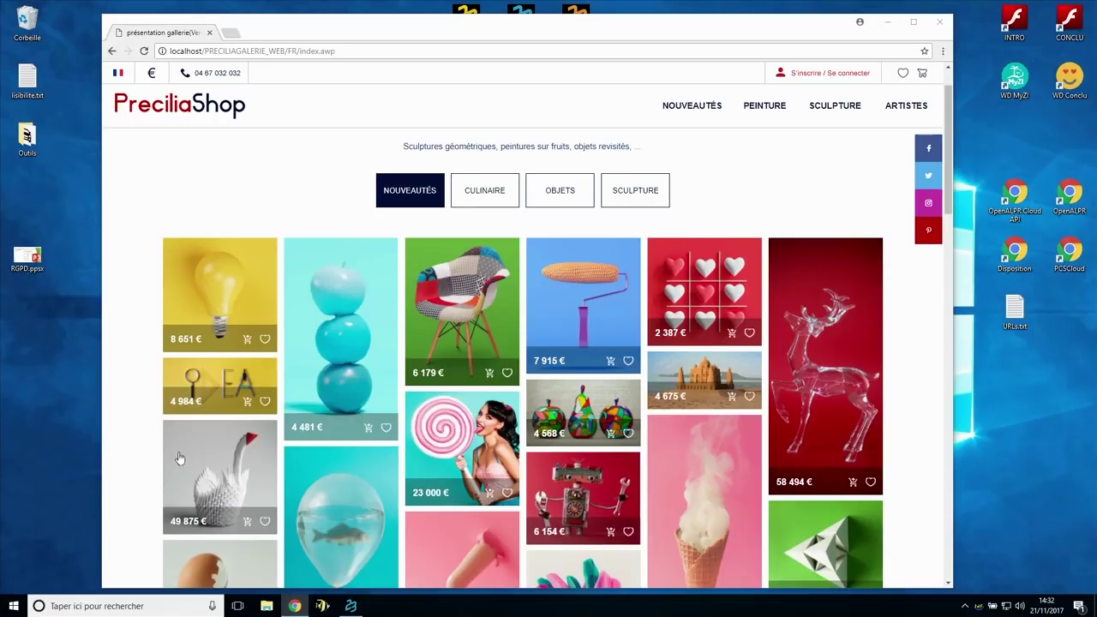
{"action": "scroll", "coordinate": [179, 458], "scroll_direction": "down", "scroll_amount": 1}
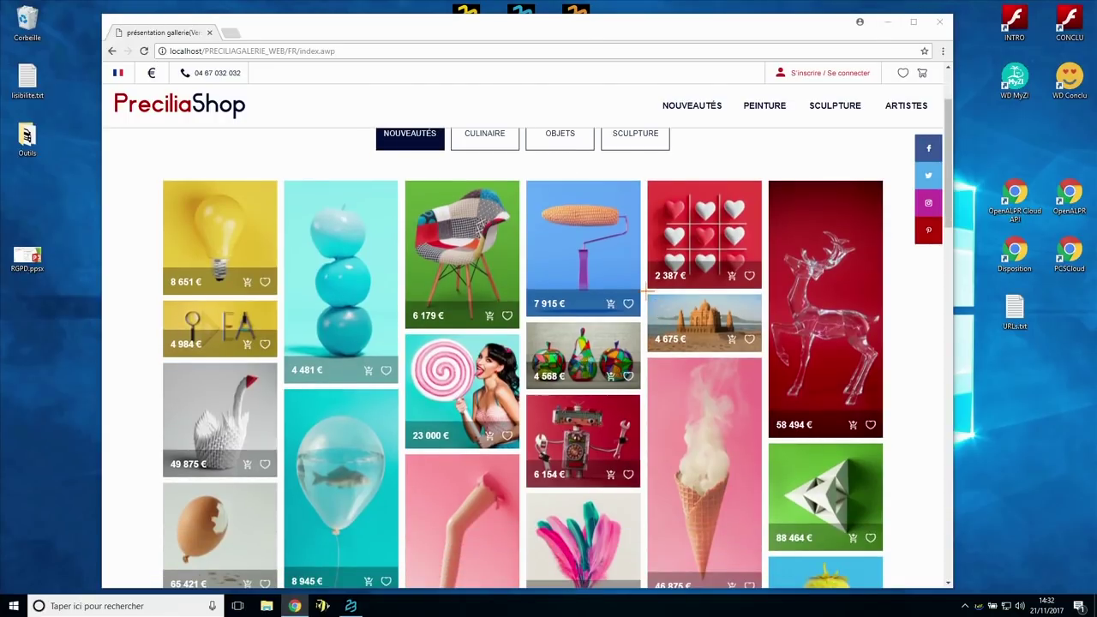
{"action": "mouse_move", "coordinate": [770, 364]}
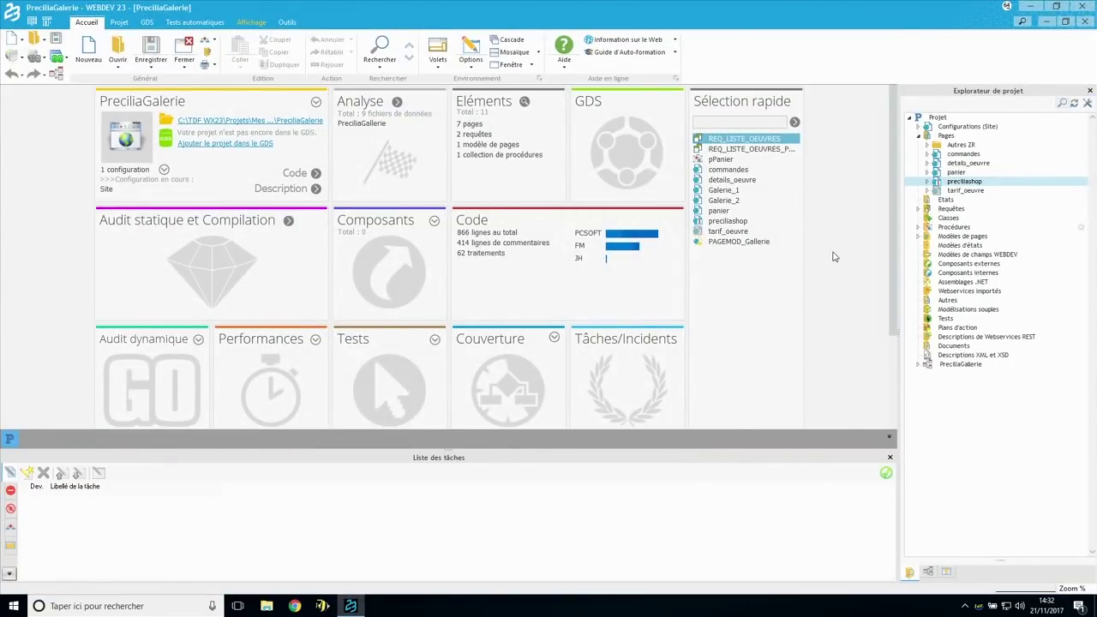
- Create a new page (Ctrl+N) from the PAGEMOD_Galerie template and save it as 'galerie'
{"action": "key", "text": "ctrl+n"}
{"action": "left_click", "coordinate": [434, 187]}
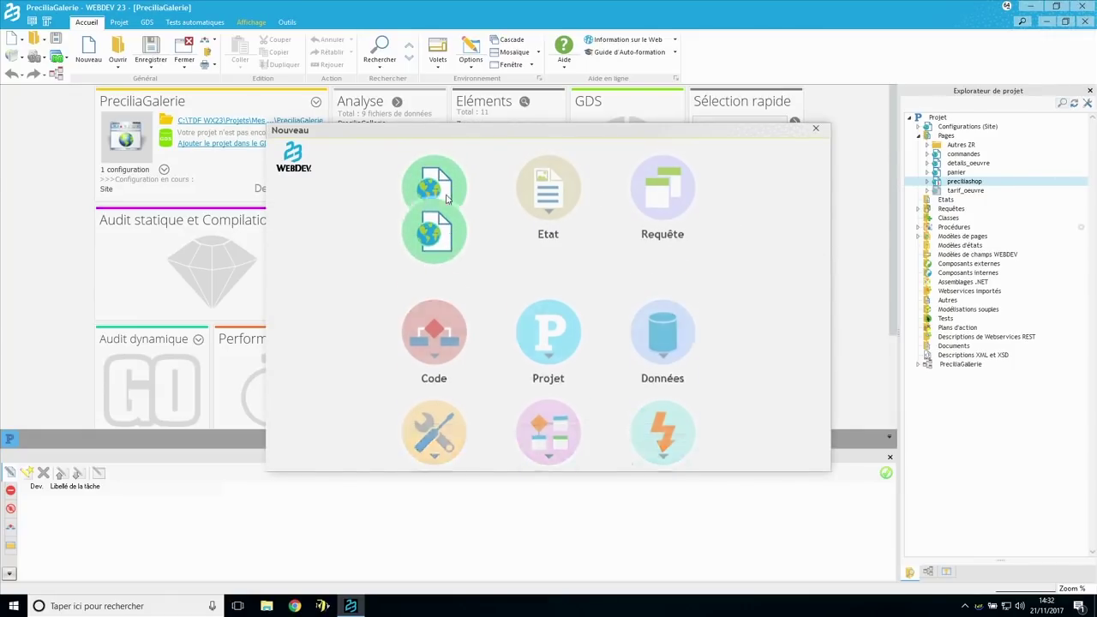
{"action": "left_click", "coordinate": [438, 289]}
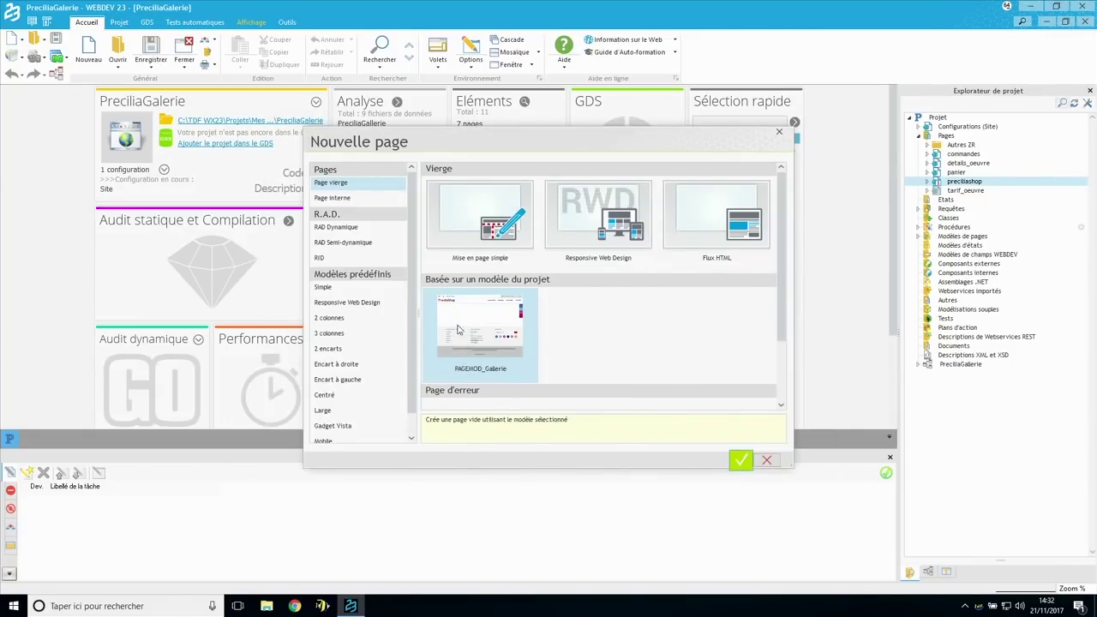
{"action": "left_click", "coordinate": [743, 463]}
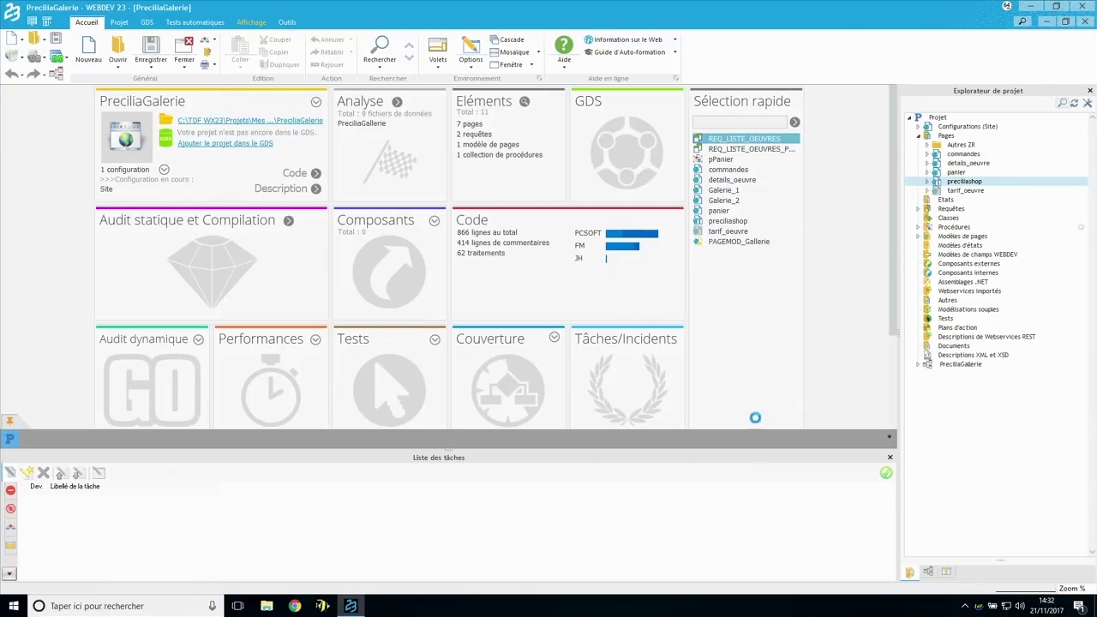
{"action": "type", "text": "galerie"}
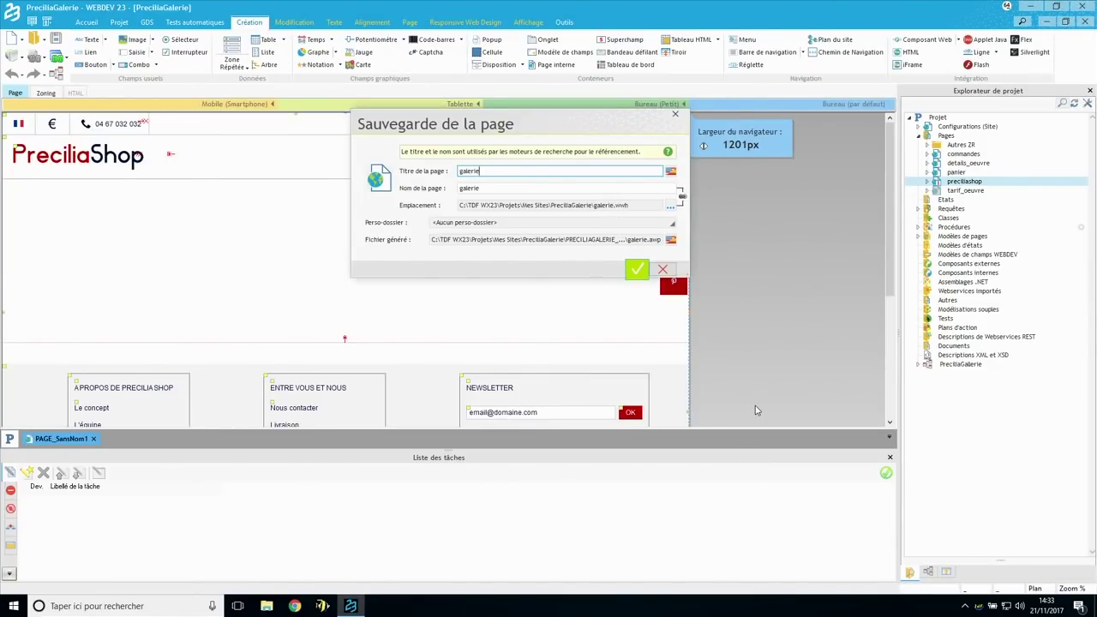
{"action": "key", "text": "Return"}
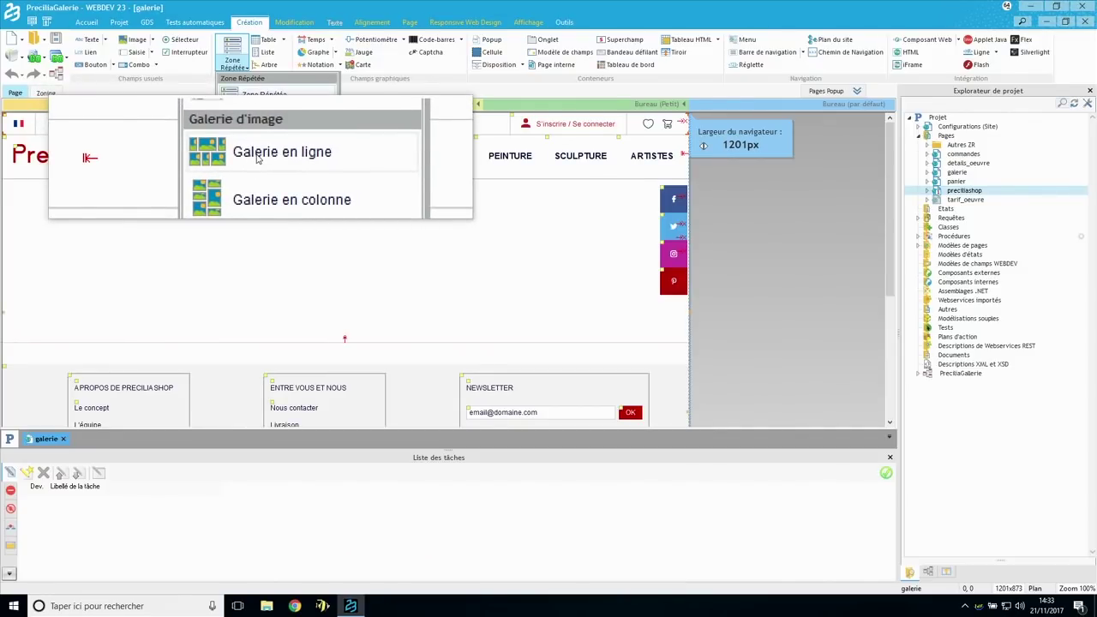
- Insert the inline image gallery zone onto the page, nudged slightly right
{"action": "left_click", "coordinate": [253, 147]}
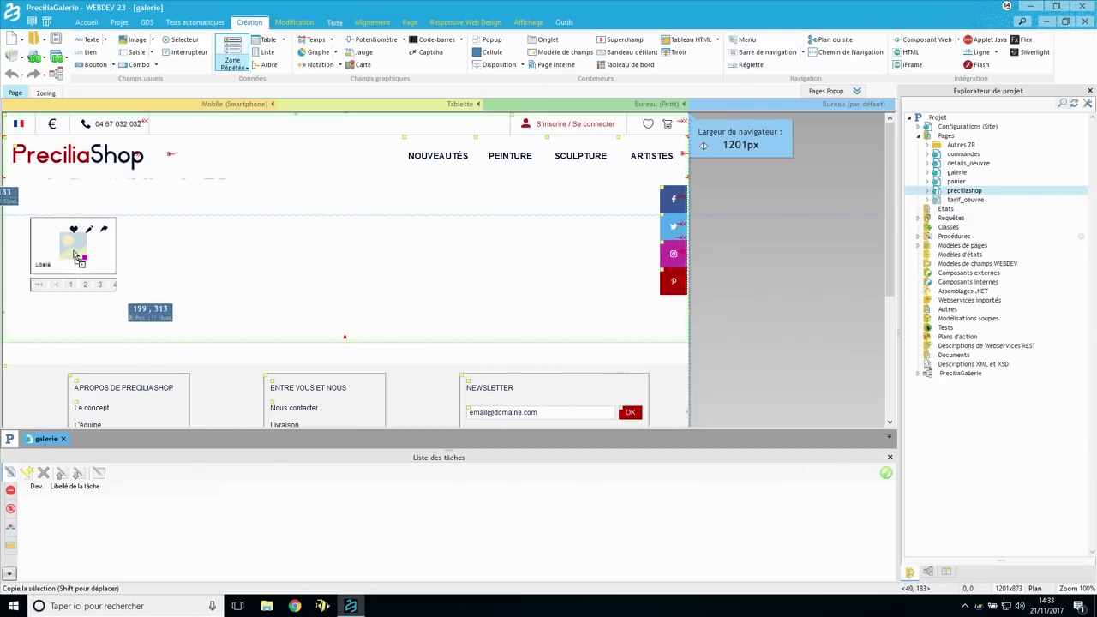
{"action": "left_click", "coordinate": [56, 246]}
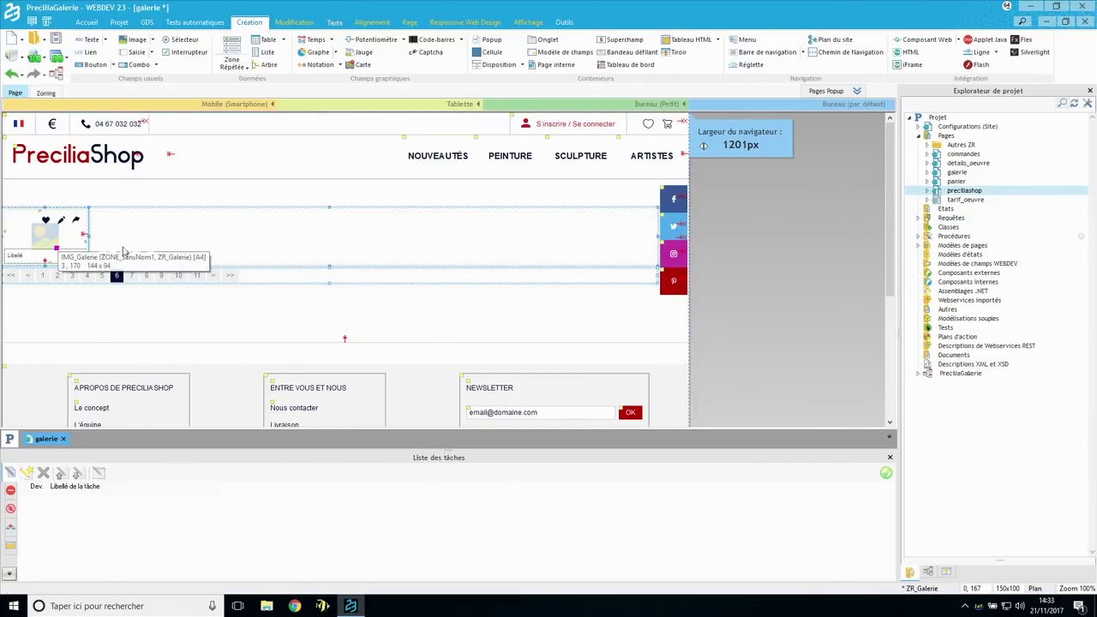
{"action": "key", "text": "Right"}
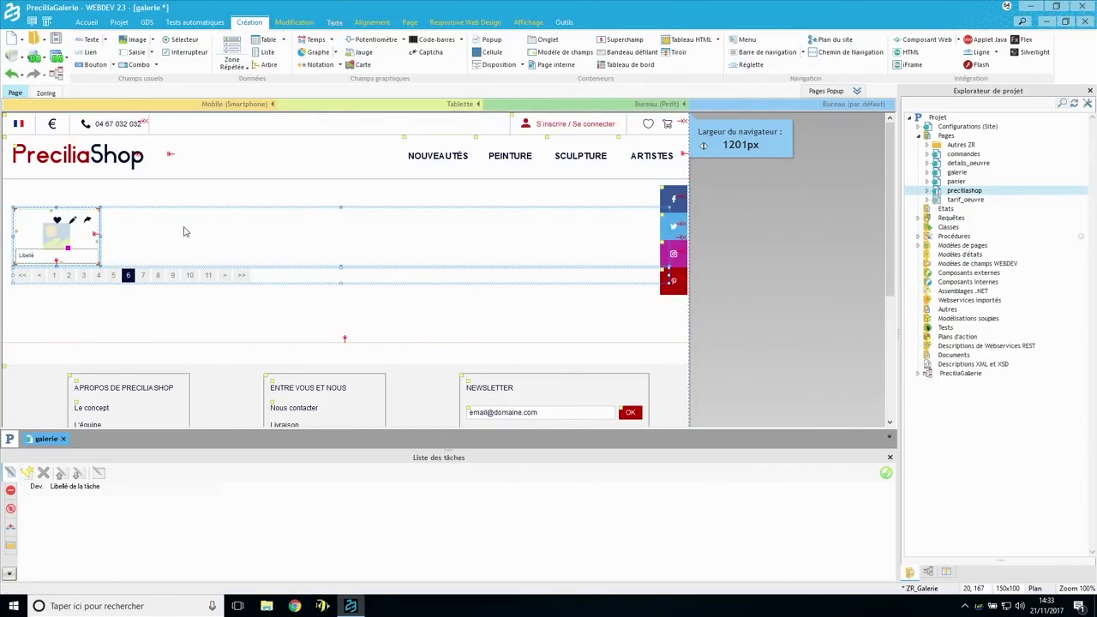
{"action": "left_click", "coordinate": [146, 235]}
- Set ZR_Galerie to a column layout with a variable number of fixed-width columns
{"action": "double_click", "coordinate": [146, 236]}
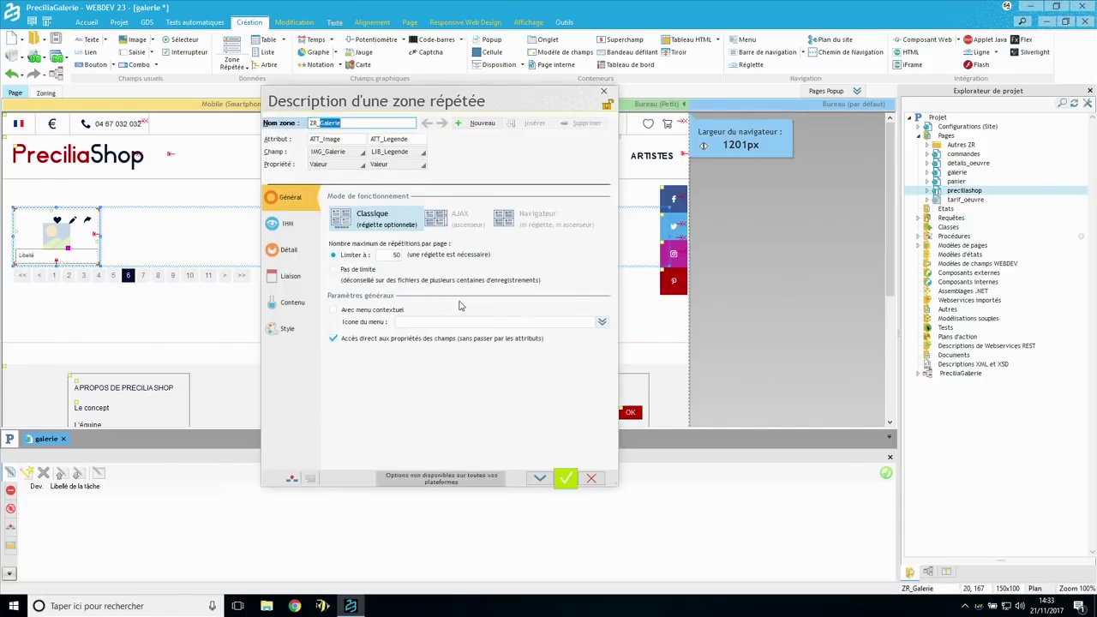
{"action": "left_click", "coordinate": [288, 249]}
{"action": "left_click", "coordinate": [546, 238]}
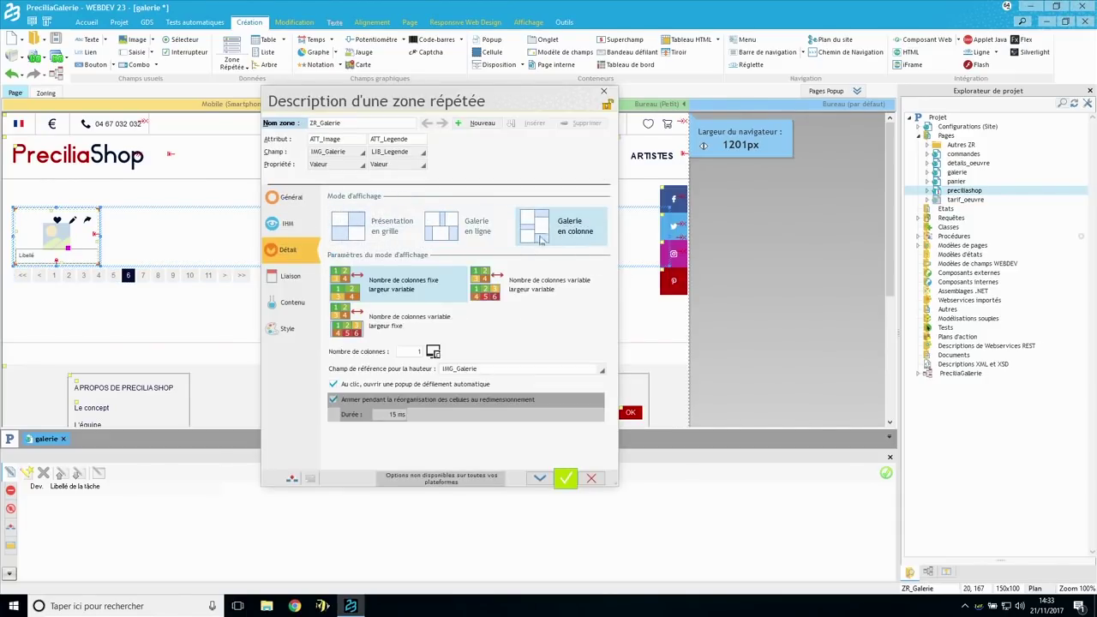
{"action": "left_click", "coordinate": [391, 326]}
{"action": "left_click", "coordinate": [562, 477]}
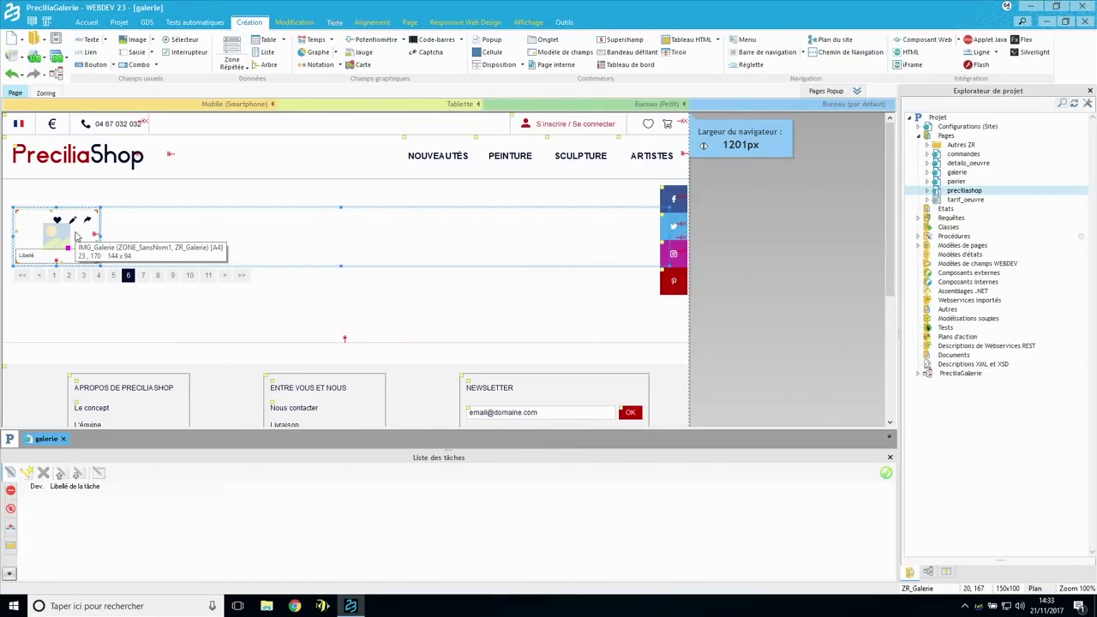
- Fill ZR_Galerie from the data file REQ_LISTE_OEUVRES_PRINCIPALES
{"action": "double_click", "coordinate": [198, 236]}
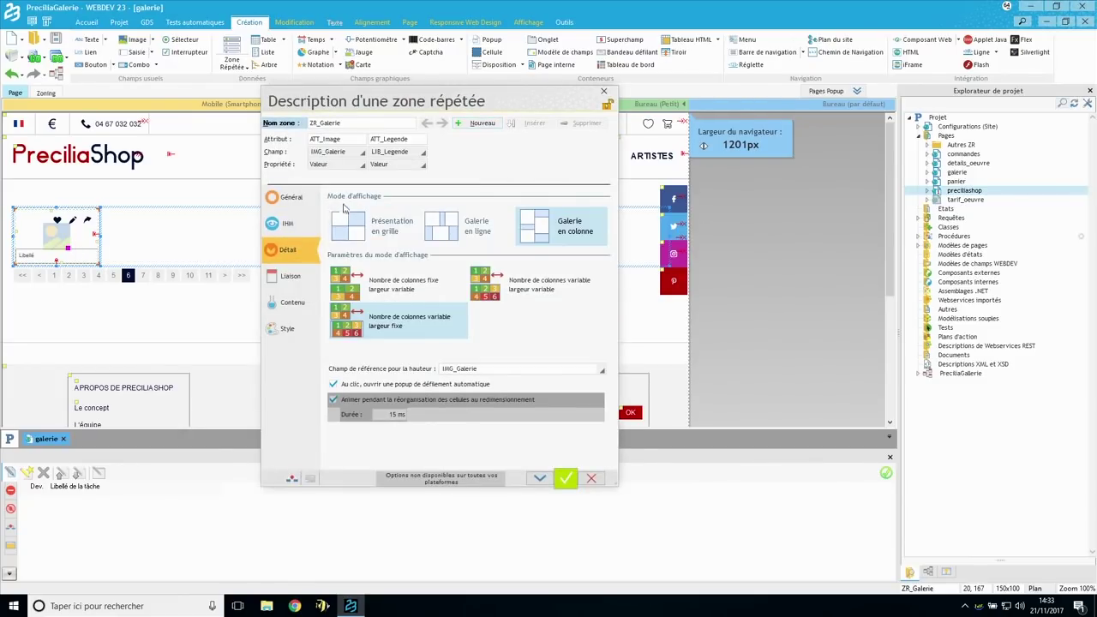
{"action": "left_click", "coordinate": [291, 302]}
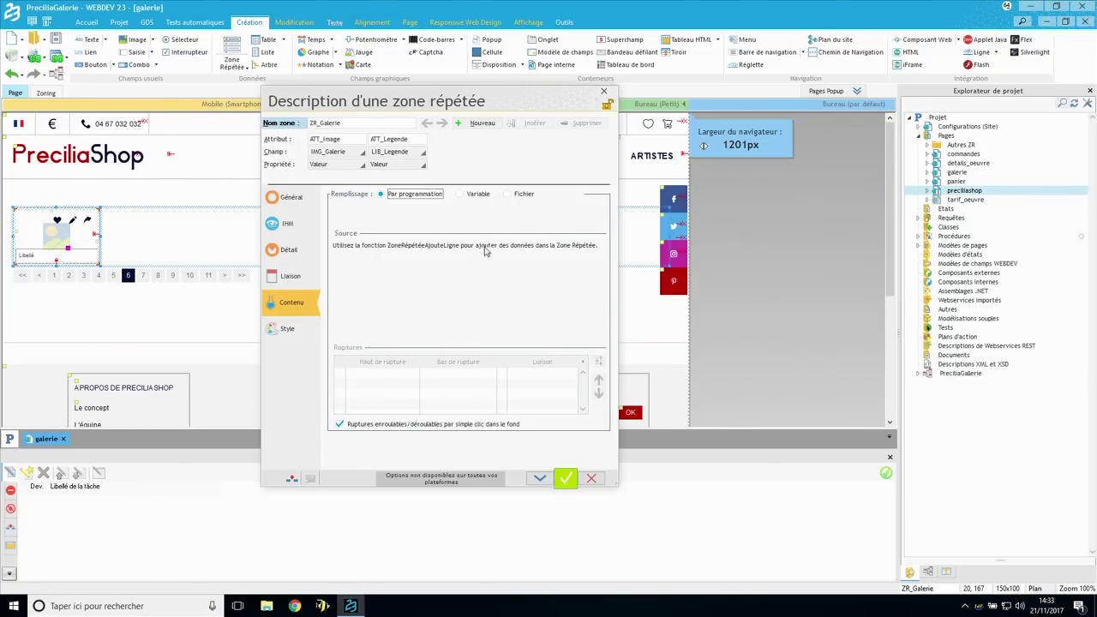
{"action": "left_click", "coordinate": [519, 196]}
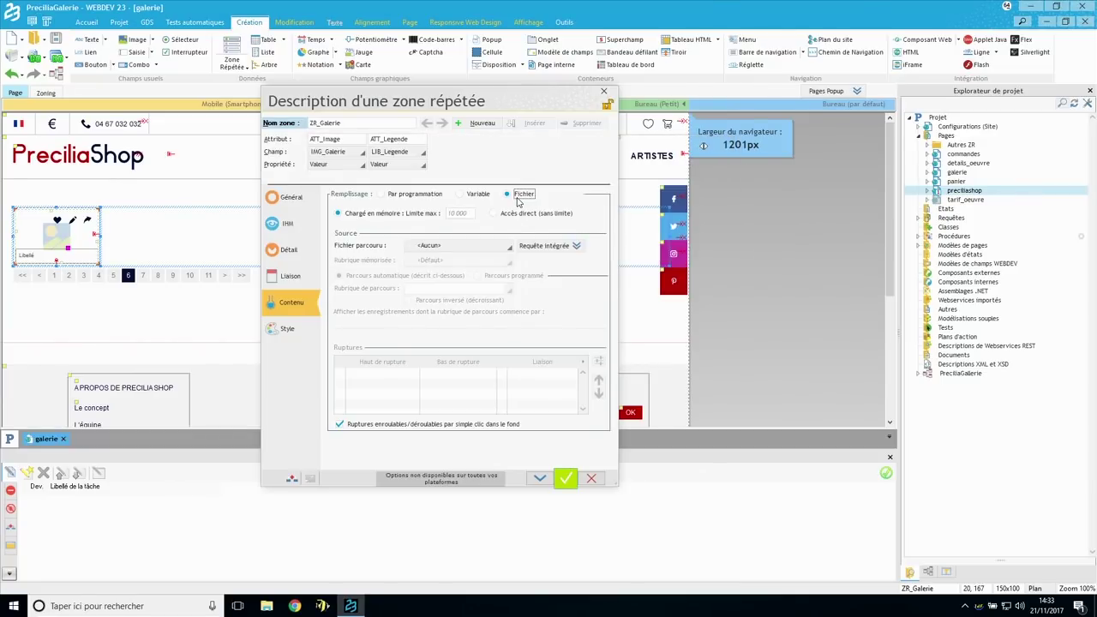
{"action": "left_click", "coordinate": [454, 246]}
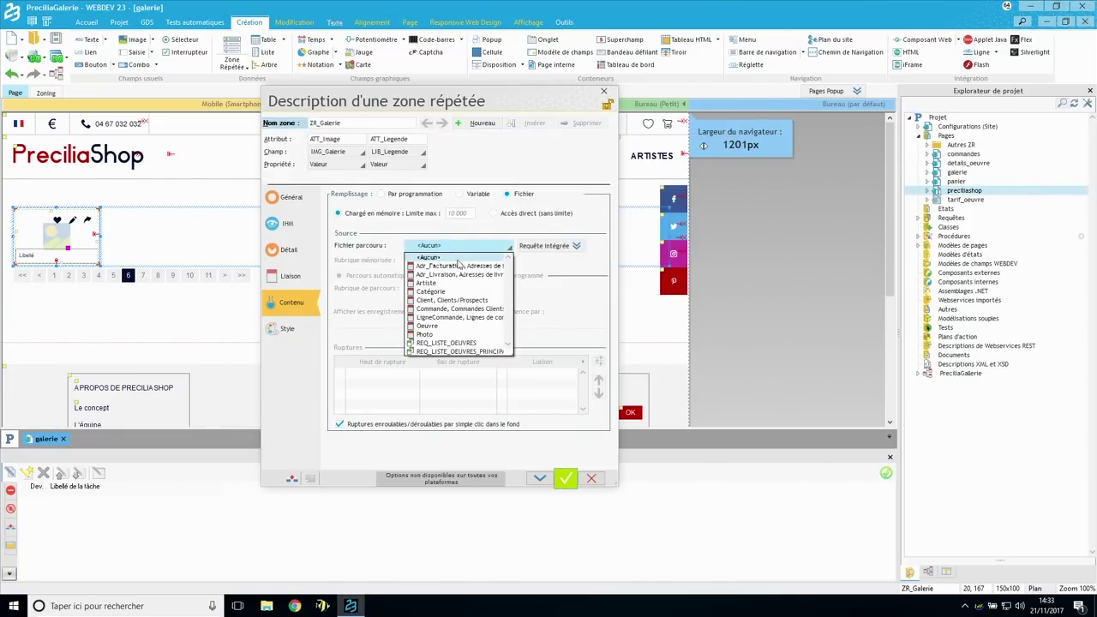
{"action": "left_click", "coordinate": [462, 355]}
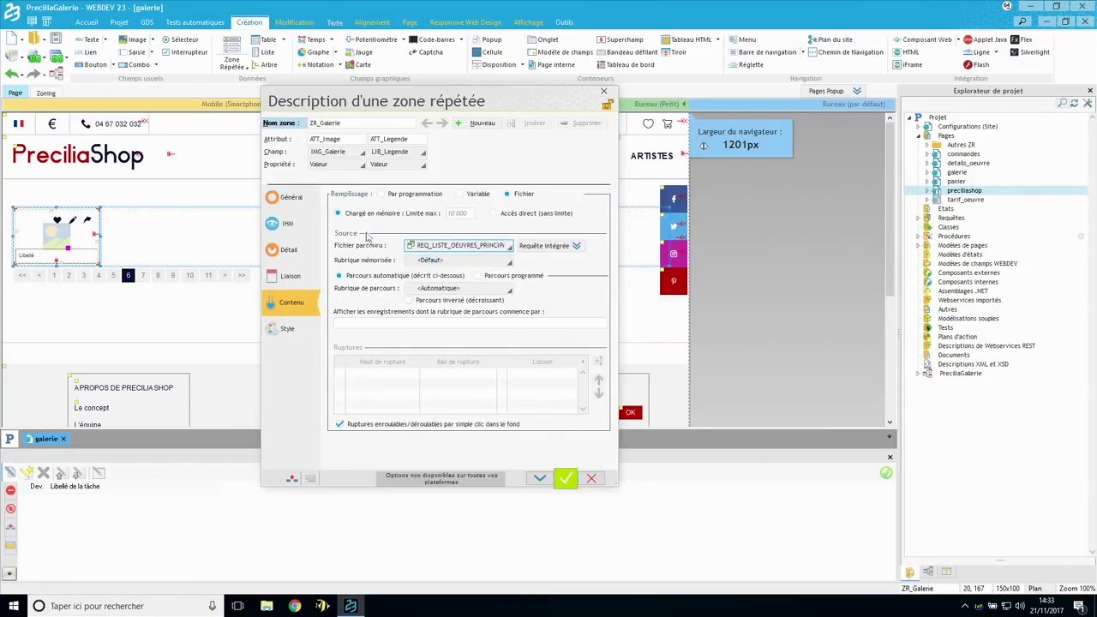
- Bind ATT_Image to Chemin and ATT_Legende to Titre, then validate the zone settings
{"action": "left_click", "coordinate": [345, 143]}
{"action": "double_click", "coordinate": [345, 142]}
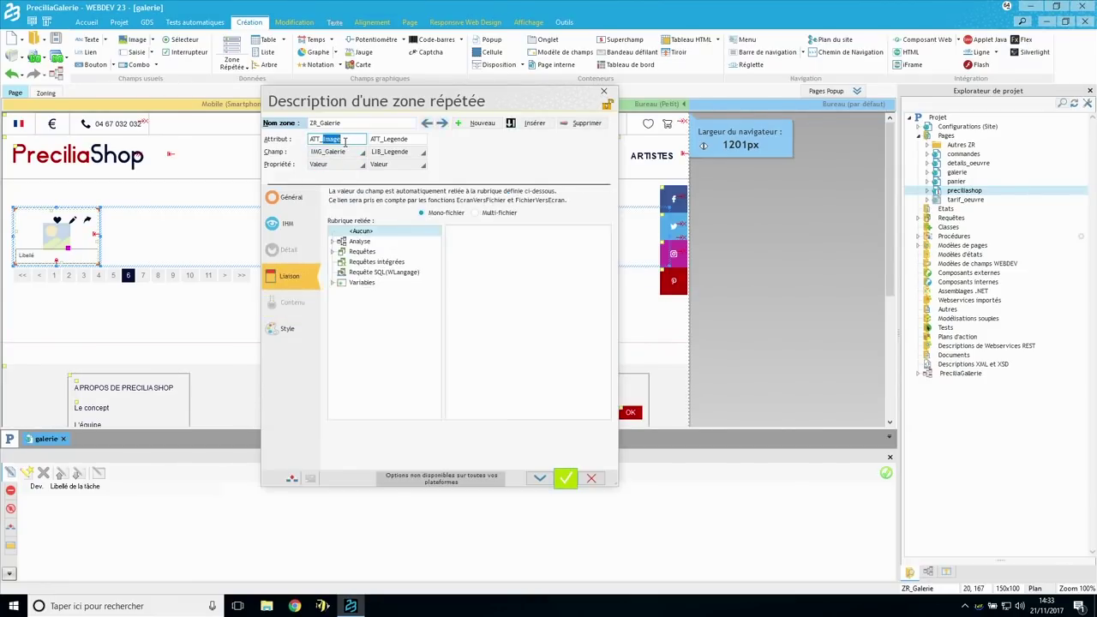
{"action": "left_click", "coordinate": [335, 252]}
{"action": "left_click", "coordinate": [343, 272]}
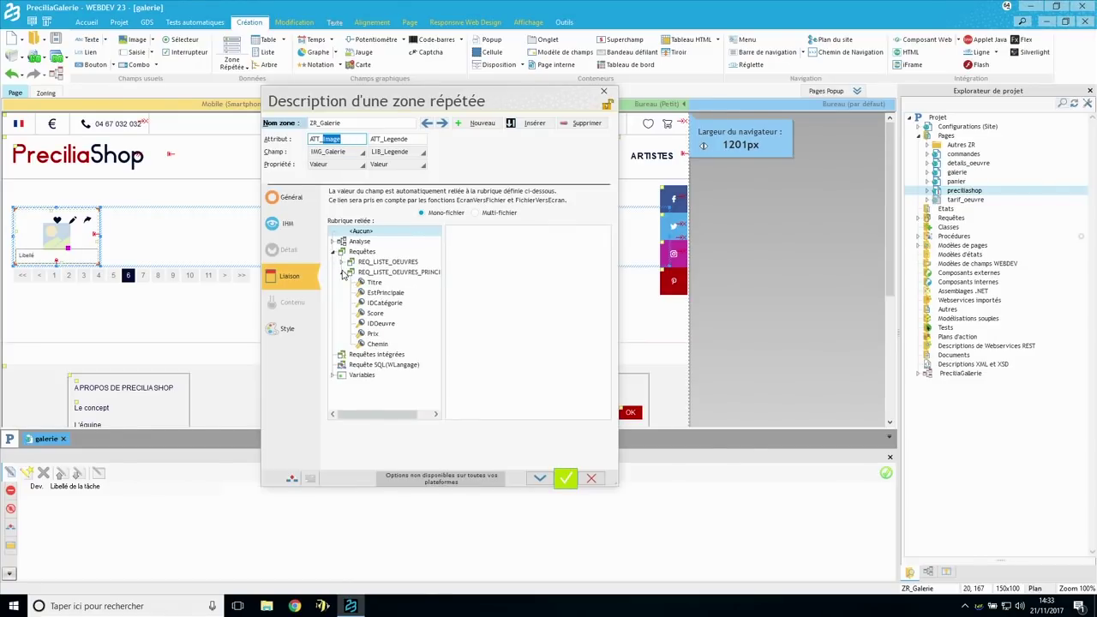
{"action": "left_click", "coordinate": [375, 345]}
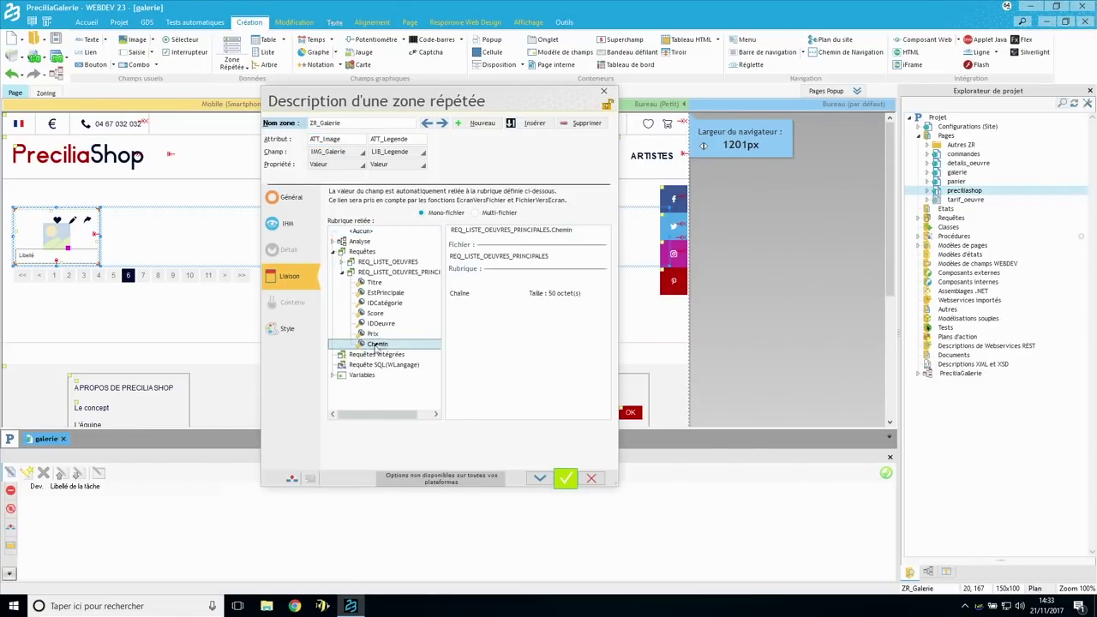
{"action": "double_click", "coordinate": [397, 138]}
{"action": "left_click", "coordinate": [373, 283]}
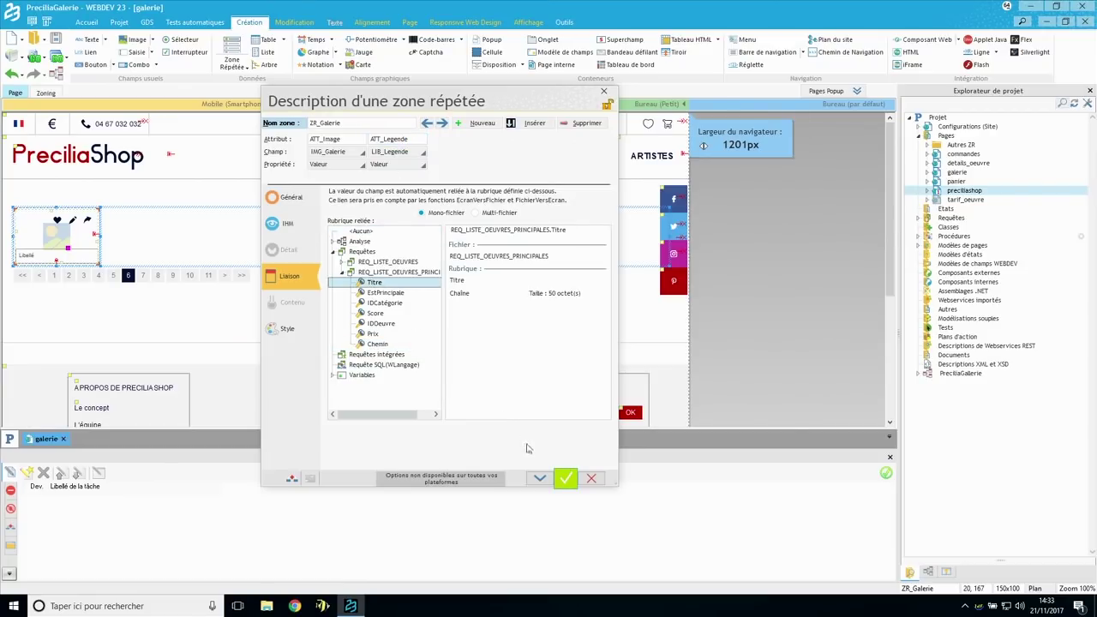
{"action": "left_click", "coordinate": [562, 480]}
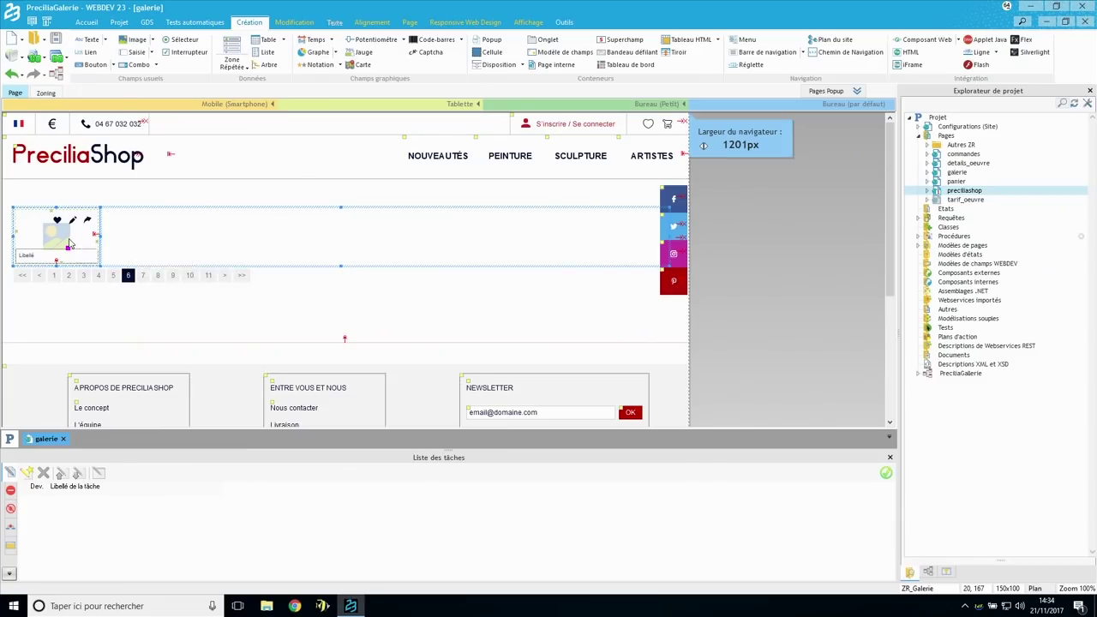
- Glance at the gallery image's description settings without changes, then test the galerie page
{"action": "left_click", "coordinate": [70, 243]}
{"action": "right_click", "coordinate": [70, 243]}
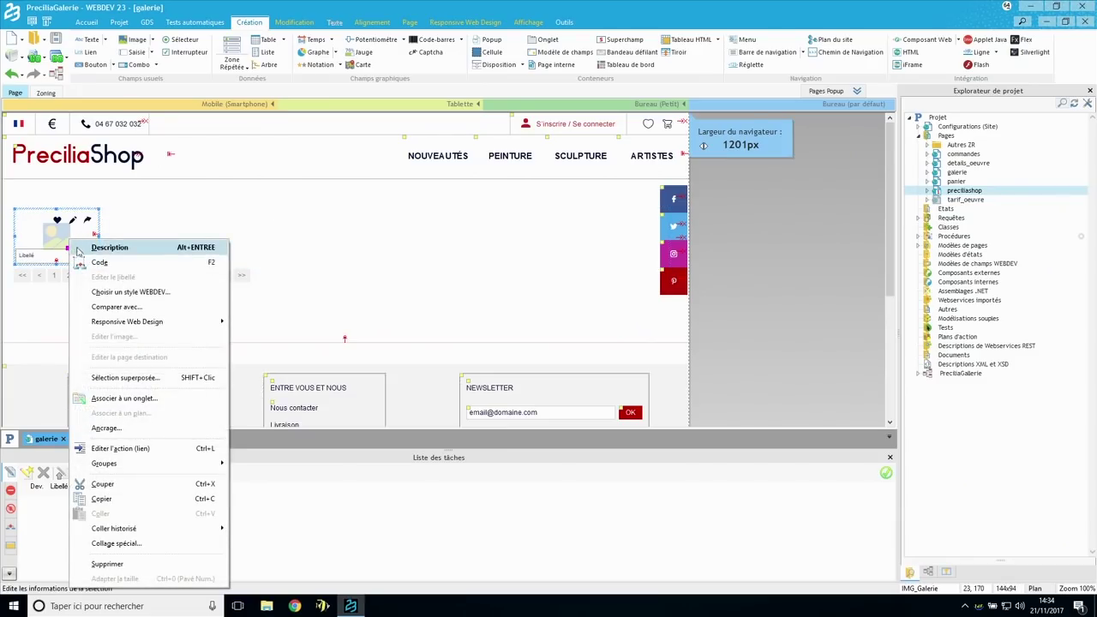
{"action": "left_click", "coordinate": [79, 247]}
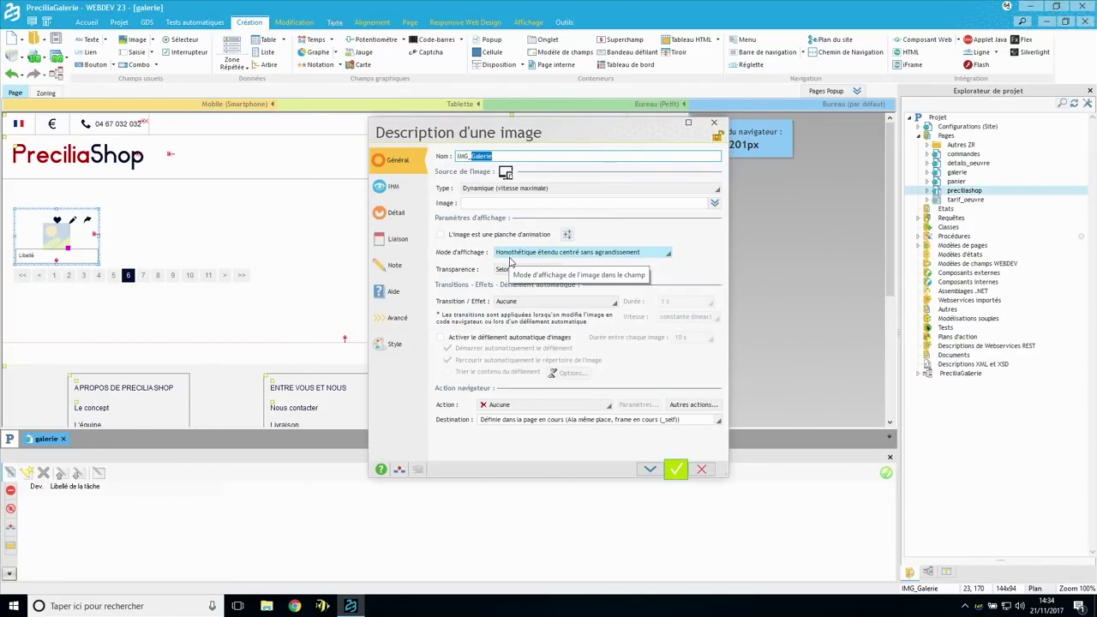
{"action": "key", "text": "Escape"}
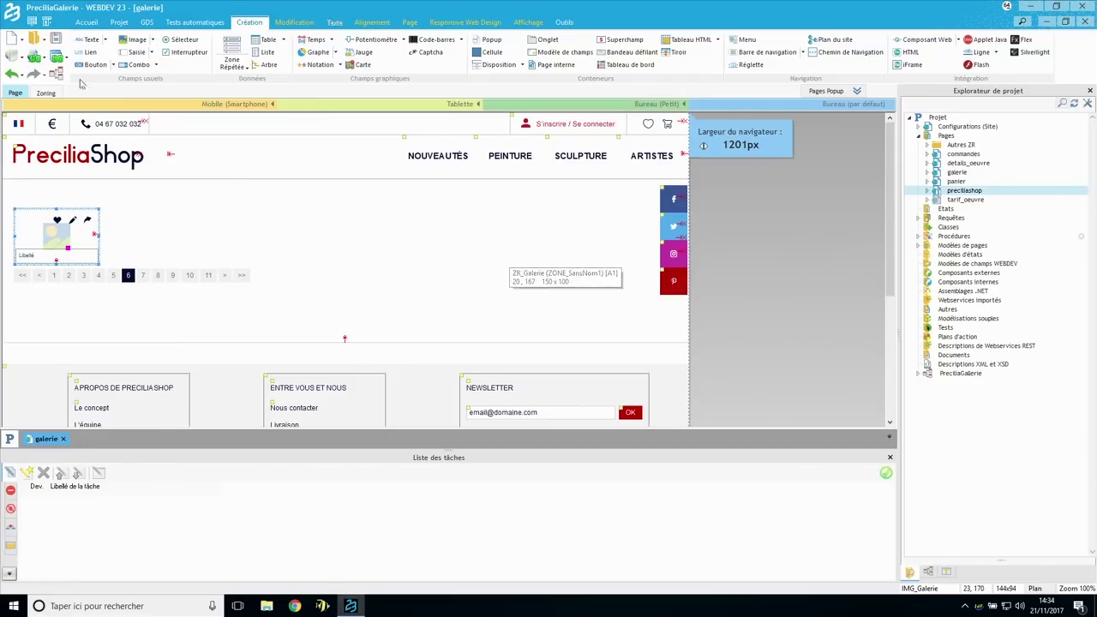
{"action": "left_click", "coordinate": [34, 56]}
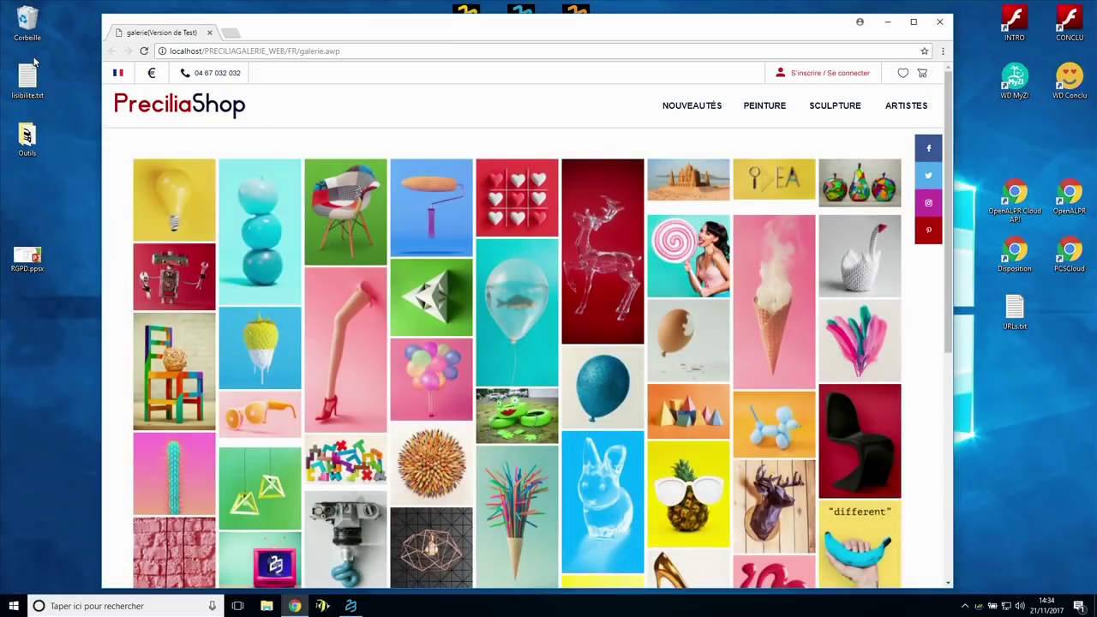
- Scroll down through the artworks mosaic on the tested galerie.awp page
{"action": "scroll", "coordinate": [350, 289], "scroll_direction": "down", "scroll_amount": 3}
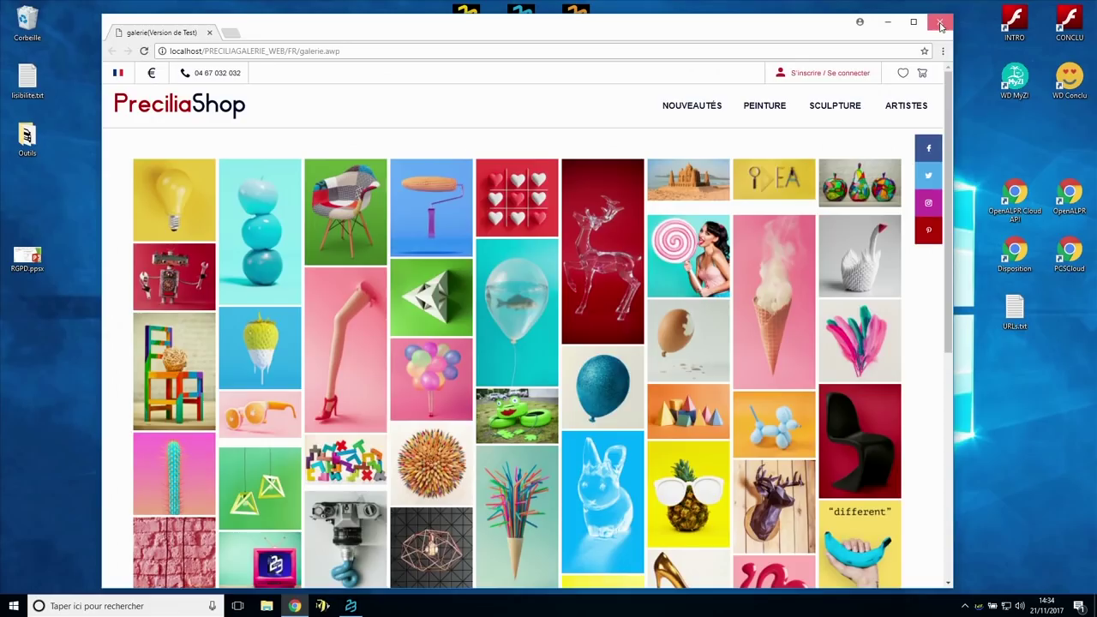
- Close the test browser, switch ZR_Galerie to Galerie en ligne display, and retest the page
{"action": "left_click", "coordinate": [940, 23]}
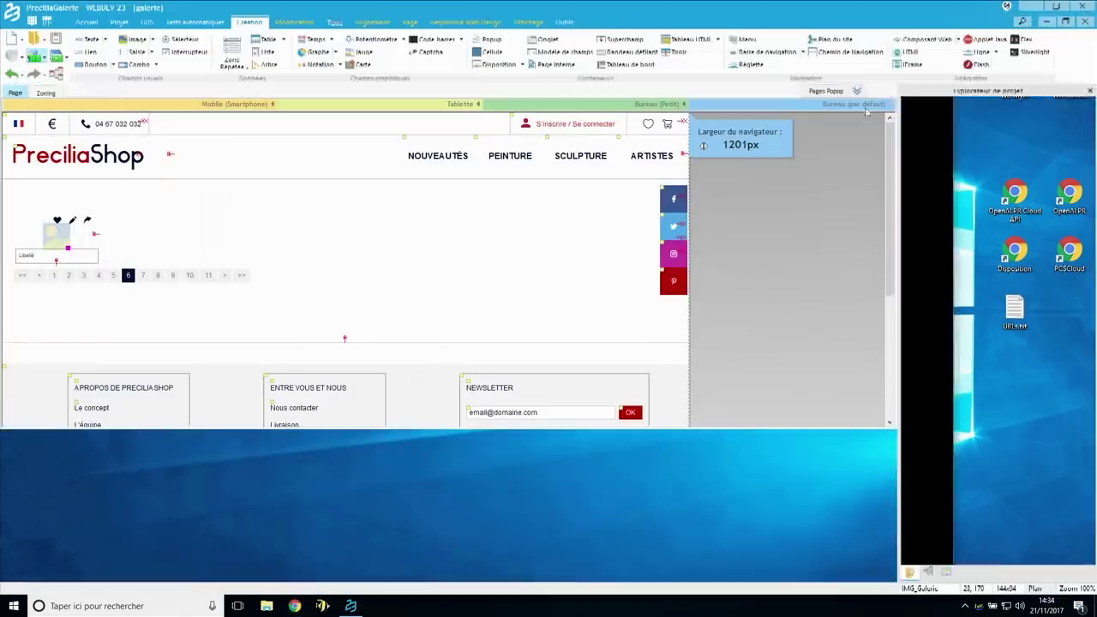
{"action": "double_click", "coordinate": [150, 237]}
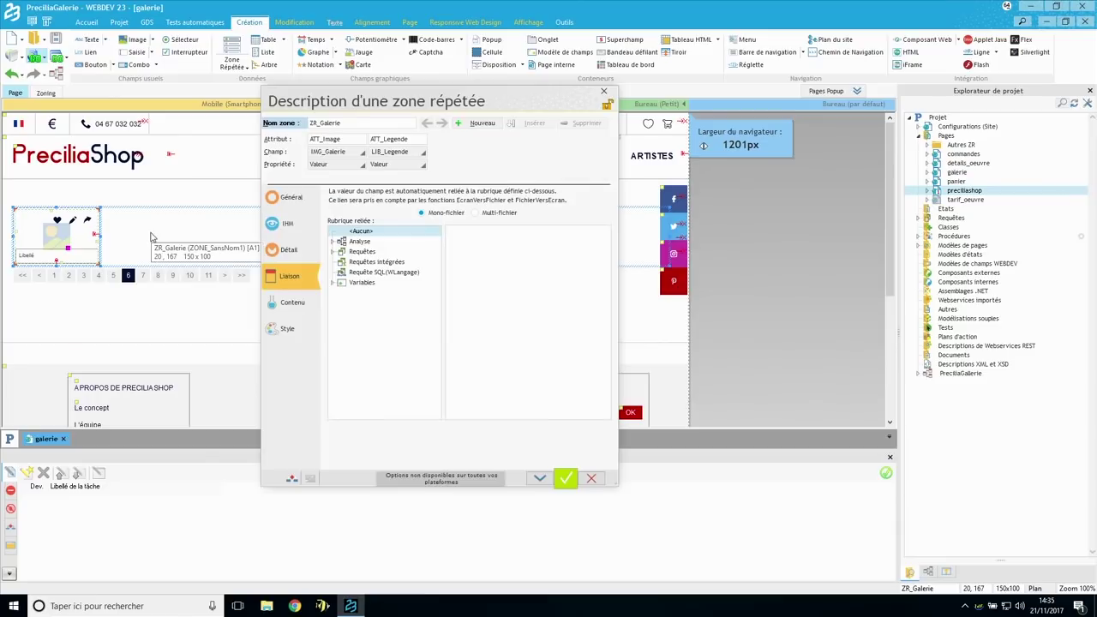
{"action": "left_click", "coordinate": [290, 253]}
{"action": "left_click", "coordinate": [461, 231]}
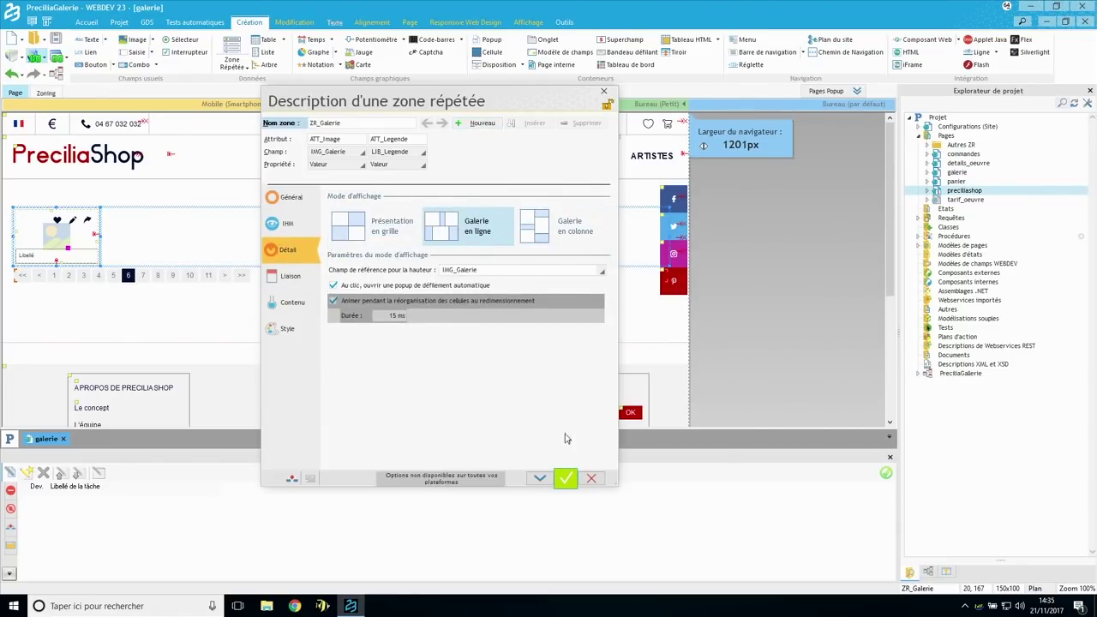
{"action": "left_click", "coordinate": [568, 478]}
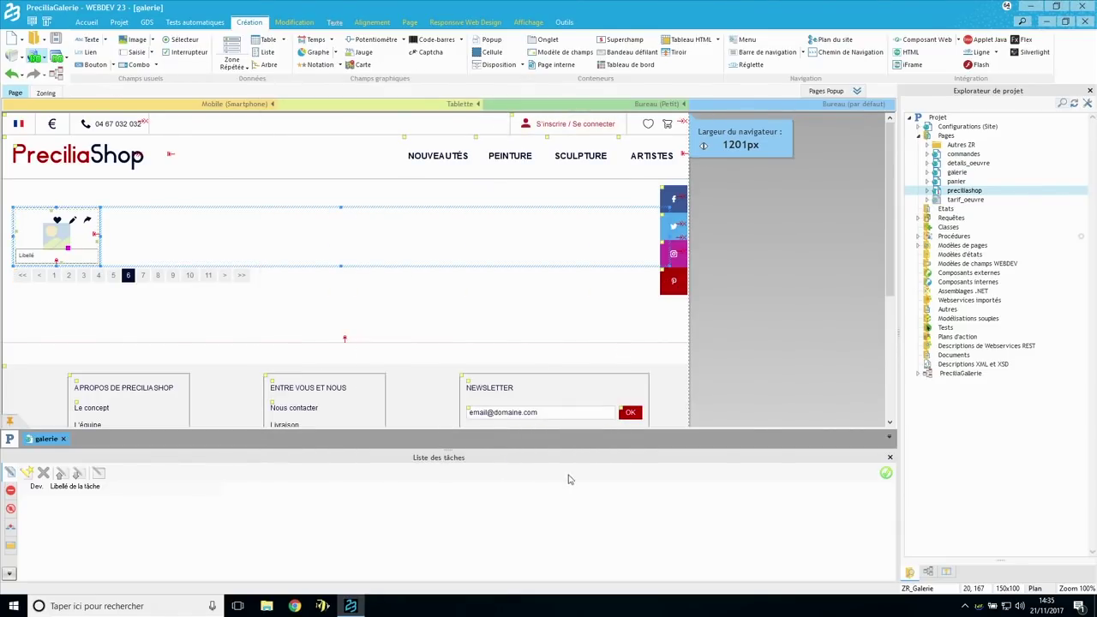
{"action": "left_click", "coordinate": [34, 56]}
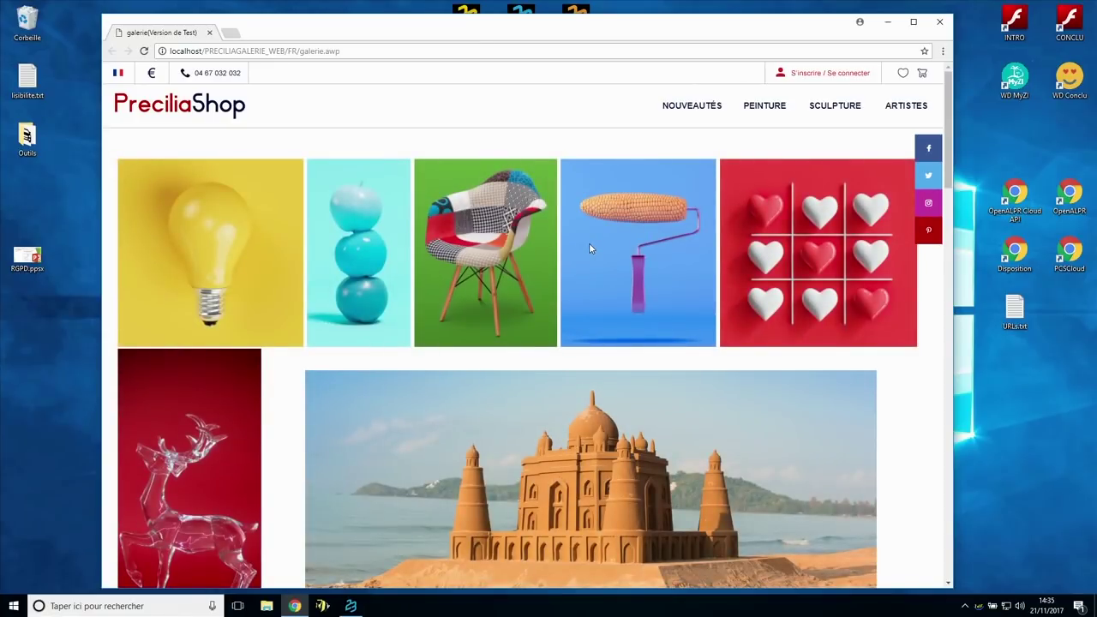
- Scroll through the equal-height row gallery, then open the PreciliaShop home page and scroll its products
{"action": "scroll", "coordinate": [590, 248], "scroll_direction": "down", "scroll_amount": 8}
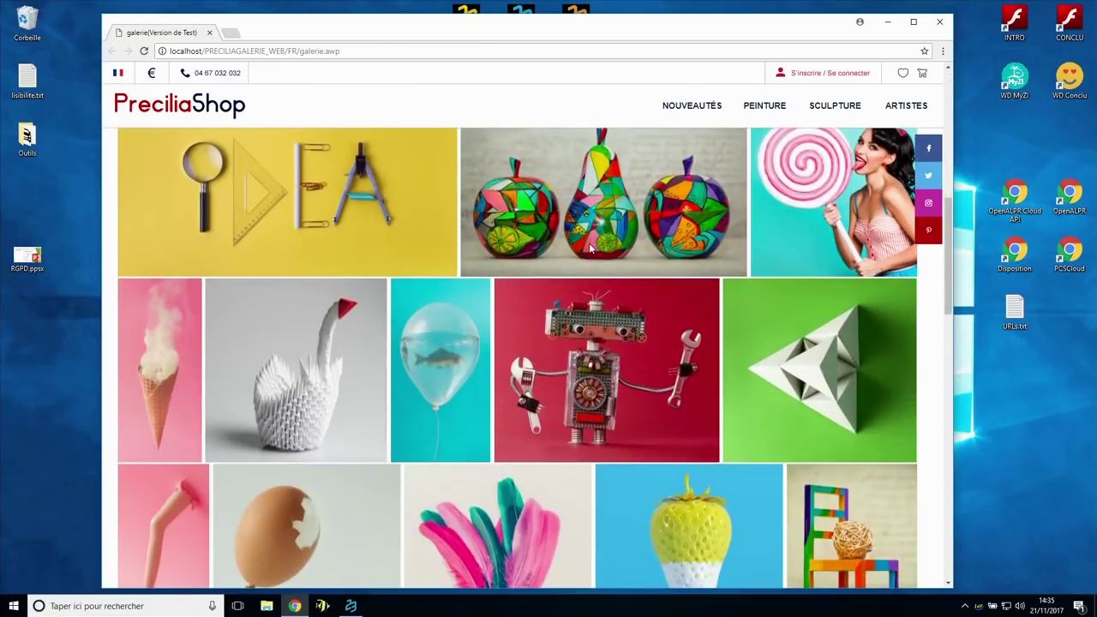
{"action": "scroll", "coordinate": [589, 248], "scroll_direction": "down", "scroll_amount": 4}
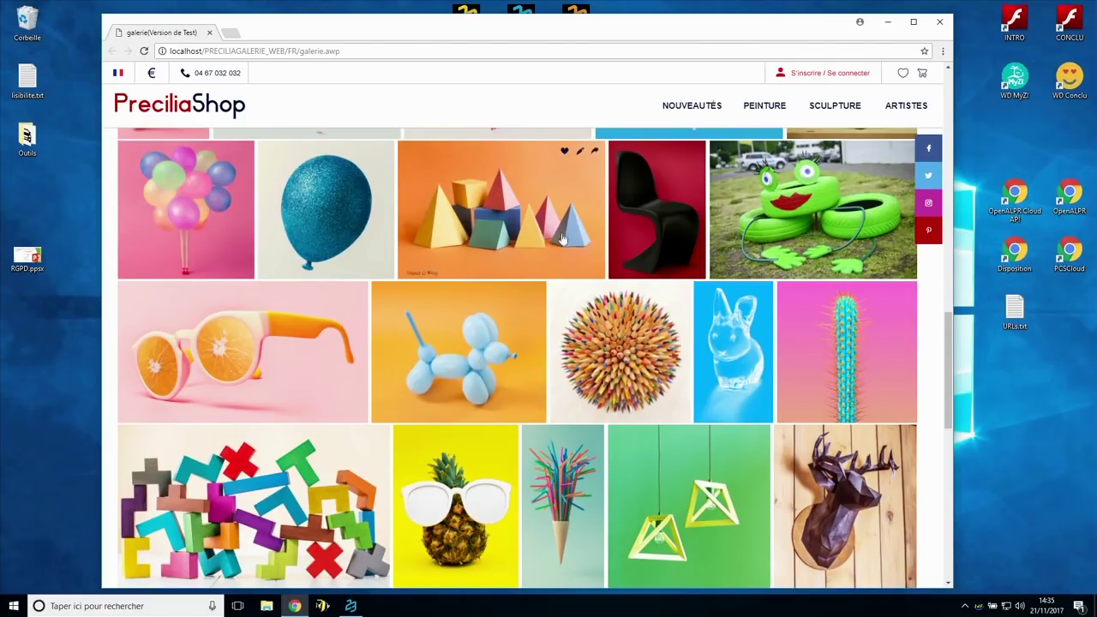
{"action": "left_click", "coordinate": [195, 105]}
{"action": "scroll", "coordinate": [318, 319], "scroll_direction": "down", "scroll_amount": 3}
{"action": "scroll", "coordinate": [317, 319], "scroll_direction": "down", "scroll_amount": 1}
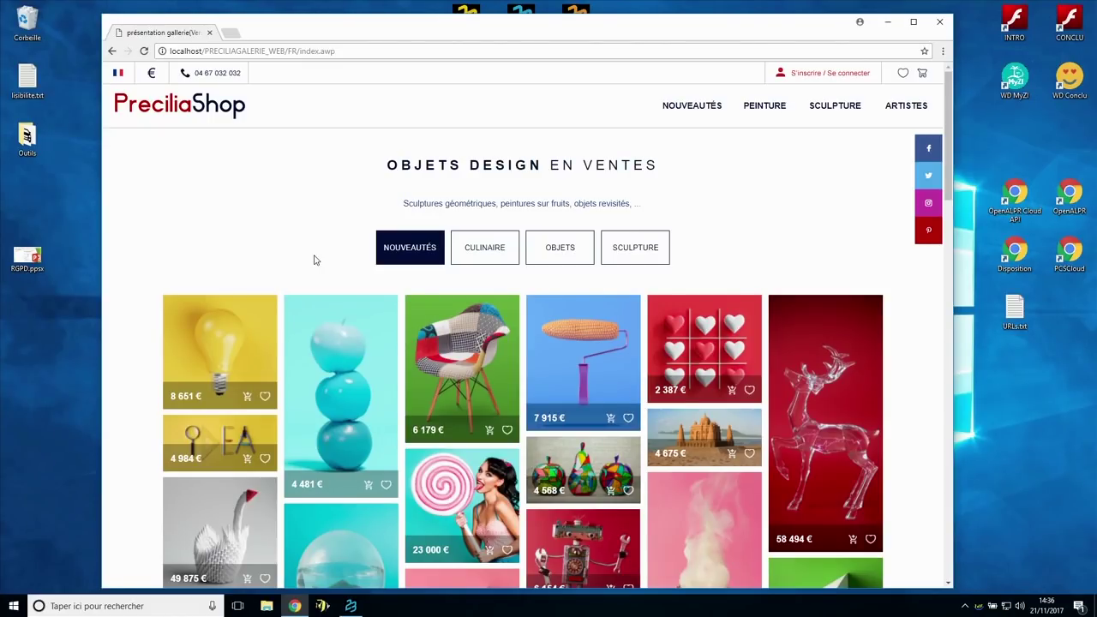
{"action": "scroll", "coordinate": [385, 419], "scroll_direction": "down", "scroll_amount": 3}
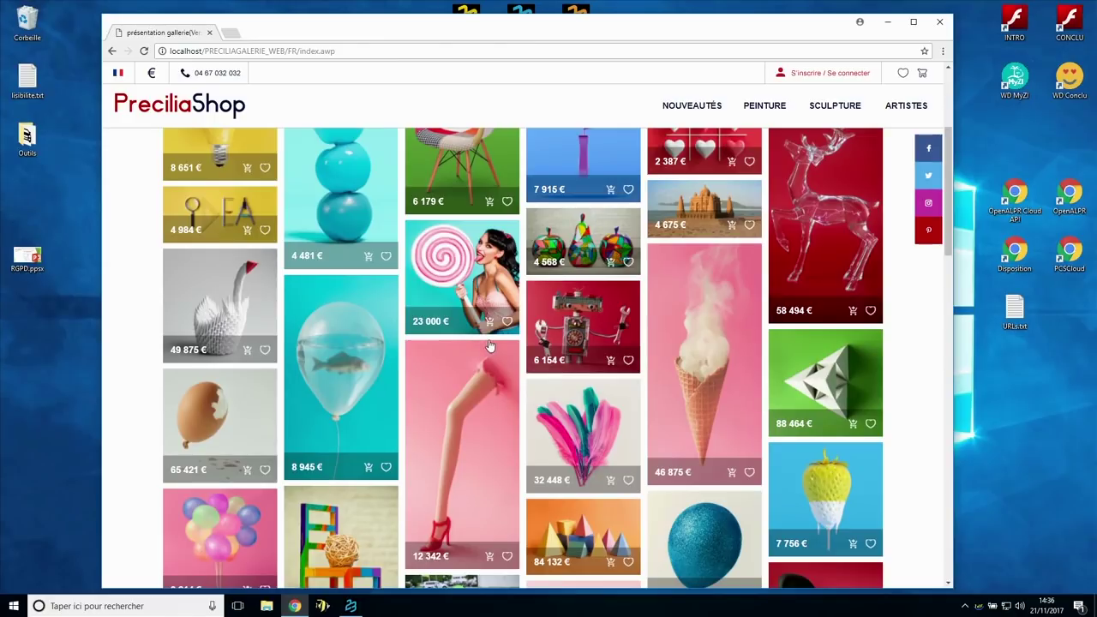
- Enlarge the lollipop artwork, step forward to the origami swan and back
{"action": "left_click", "coordinate": [478, 298]}
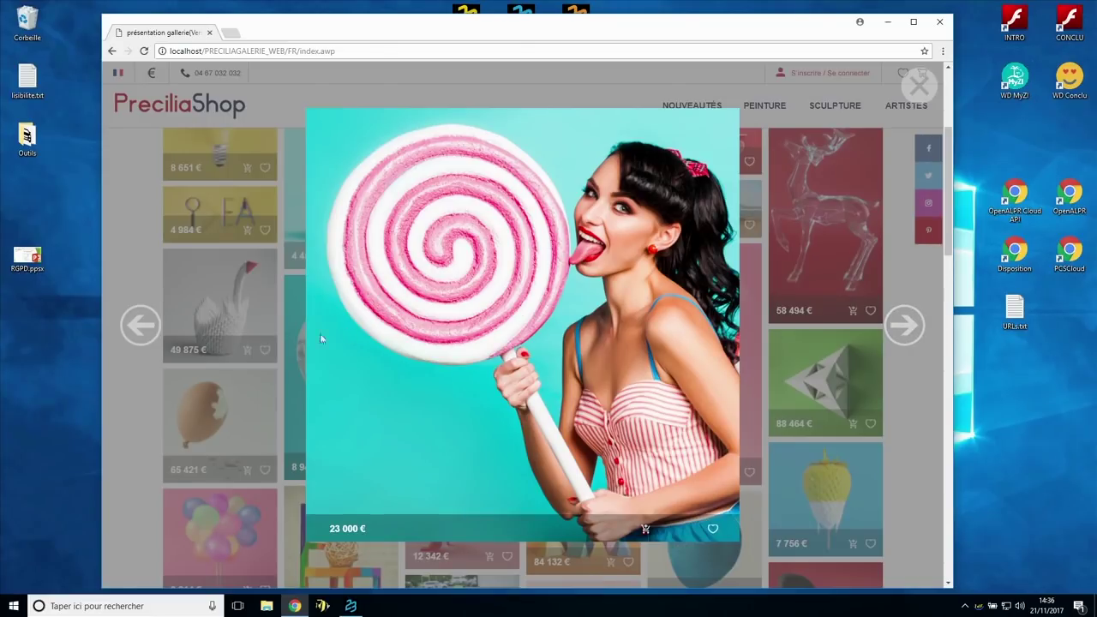
{"action": "left_click", "coordinate": [902, 341]}
{"action": "left_click", "coordinate": [902, 342]}
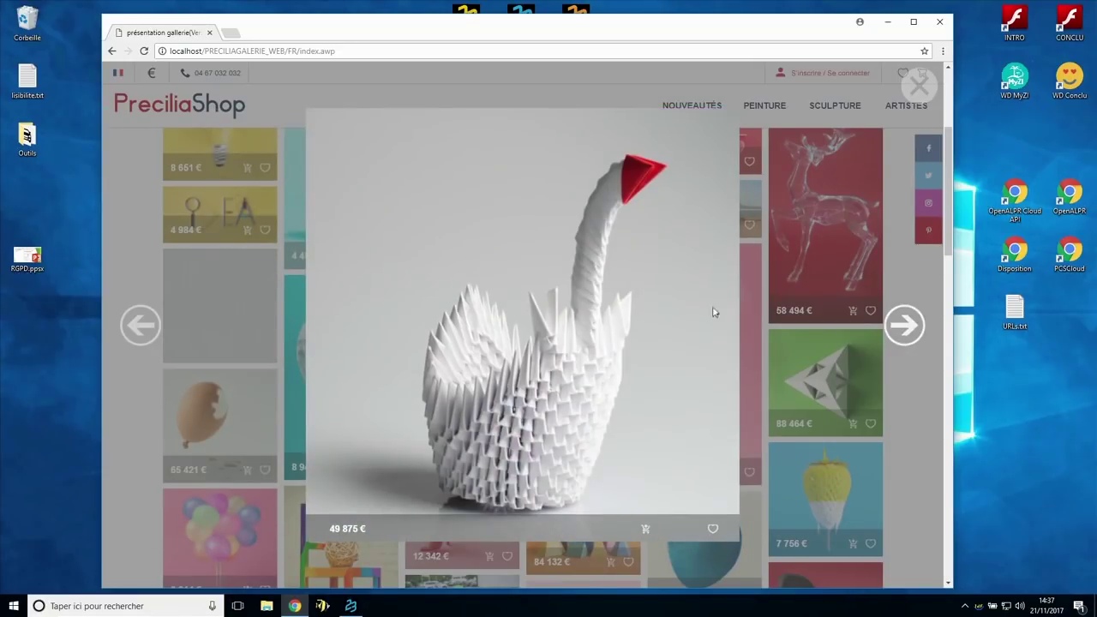
{"action": "left_click", "coordinate": [141, 331]}
{"action": "left_click", "coordinate": [143, 332]}
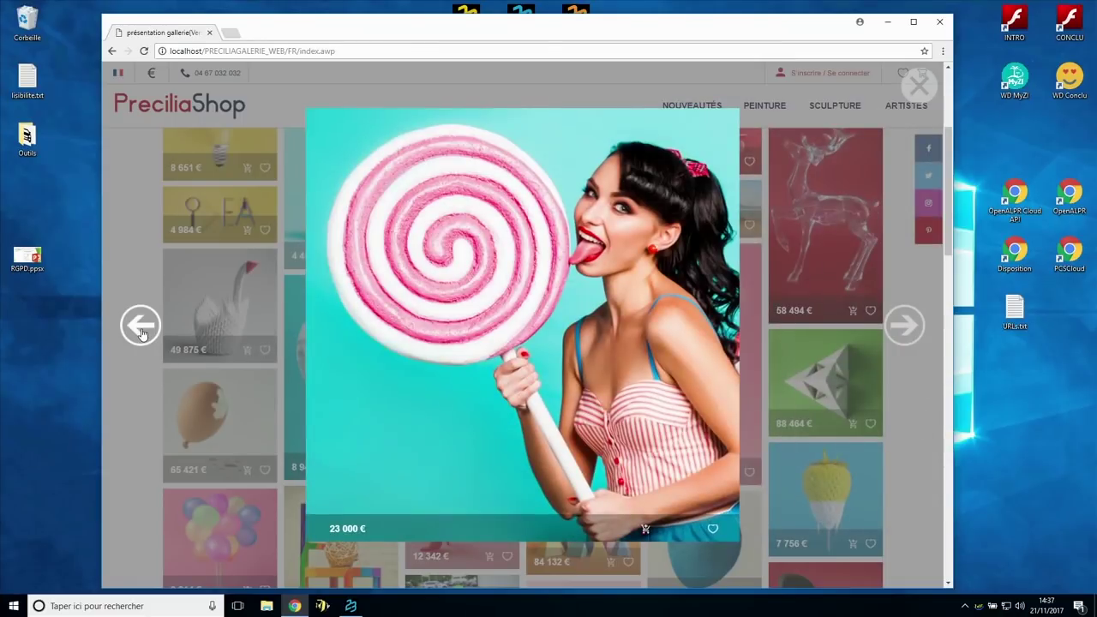
- Close the enlarged view and narrow the window so the products reflow into two columns
{"action": "left_click", "coordinate": [757, 402]}
{"action": "left_click_drag", "start_coordinate": [953, 333], "coordinate": [444, 323]}
{"action": "scroll", "coordinate": [378, 330], "scroll_direction": "up", "scroll_amount": 3}
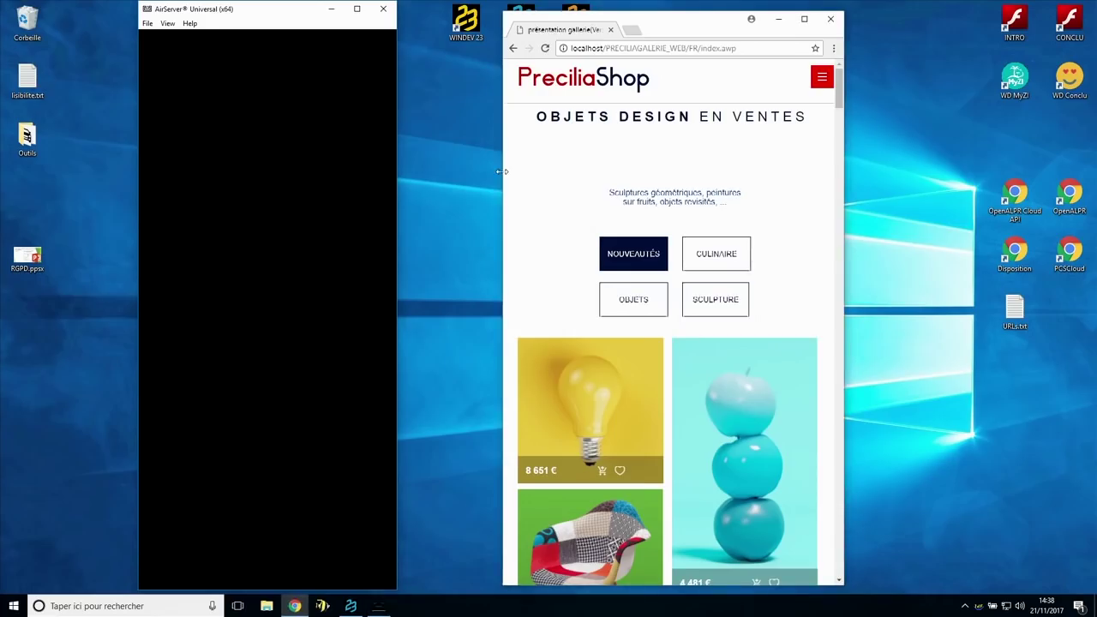
- Widen the window back out so the mosaic shows six columns and the full menu
{"action": "left_click_drag", "start_coordinate": [503, 163], "coordinate": [36, 163]}
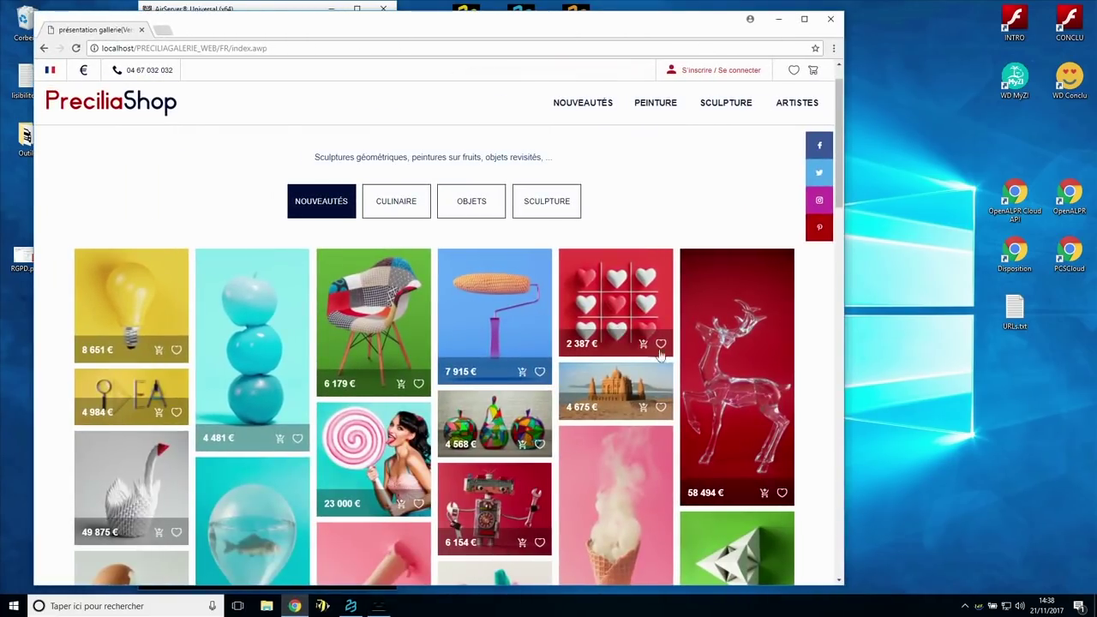
- Widen the window further, browse the CULINAIRE category and Galerie-2 hotel demo, then return home
{"action": "left_click_drag", "start_coordinate": [844, 305], "coordinate": [1019, 305]}
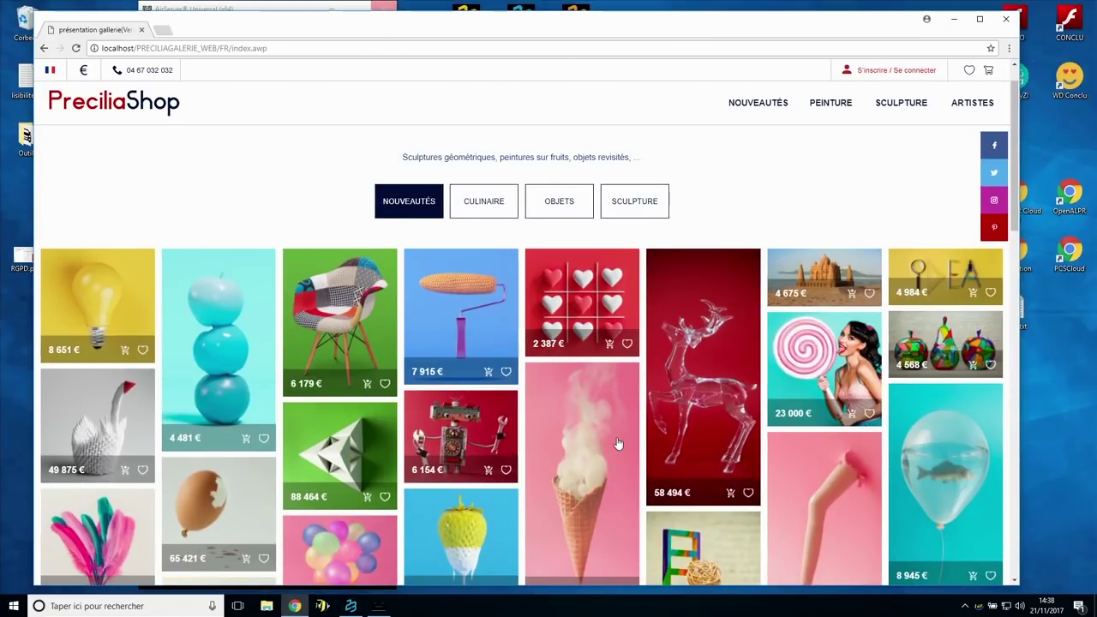
{"action": "left_click", "coordinate": [500, 201]}
{"action": "scroll", "coordinate": [527, 343], "scroll_direction": "down", "scroll_amount": 2}
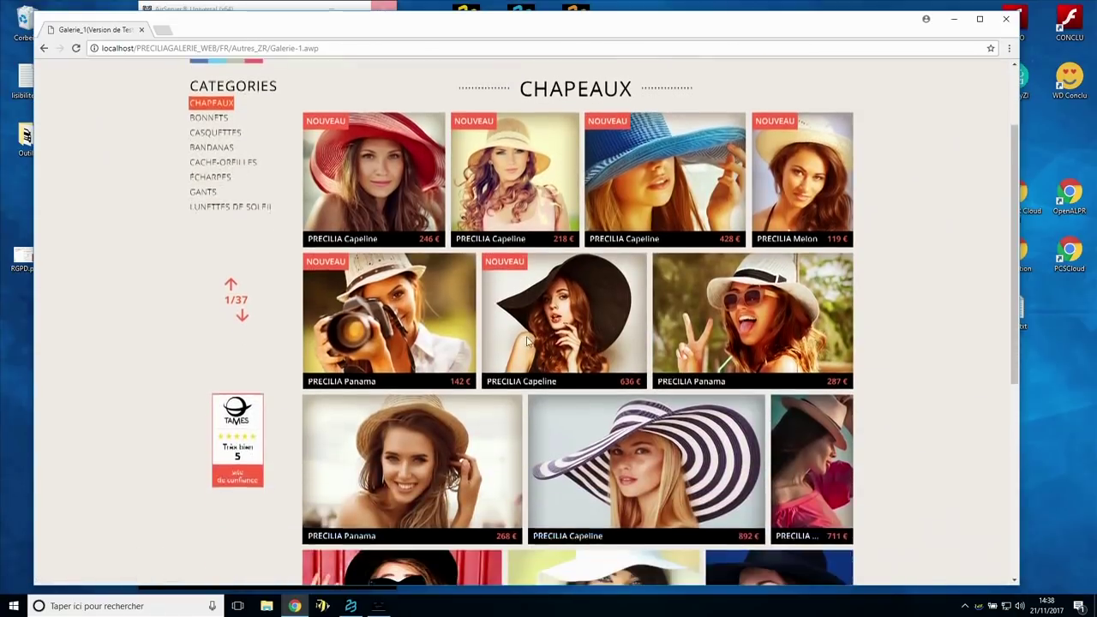
{"action": "scroll", "coordinate": [527, 342], "scroll_direction": "up", "scroll_amount": 2}
{"action": "left_click", "coordinate": [44, 48]}
{"action": "left_click", "coordinate": [545, 204]}
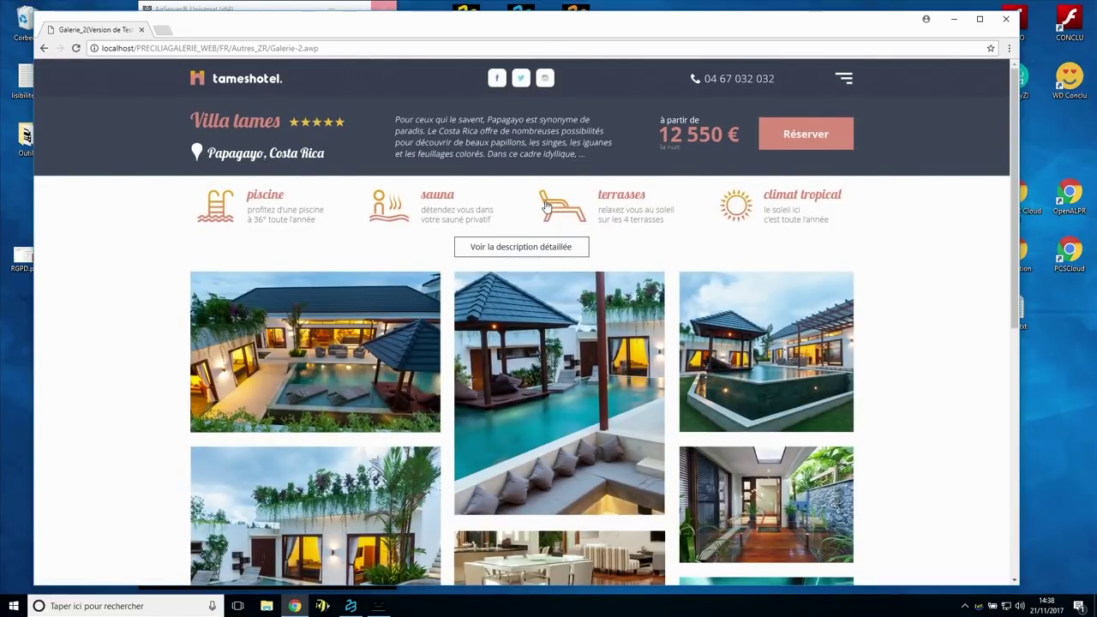
{"action": "left_click", "coordinate": [43, 48]}
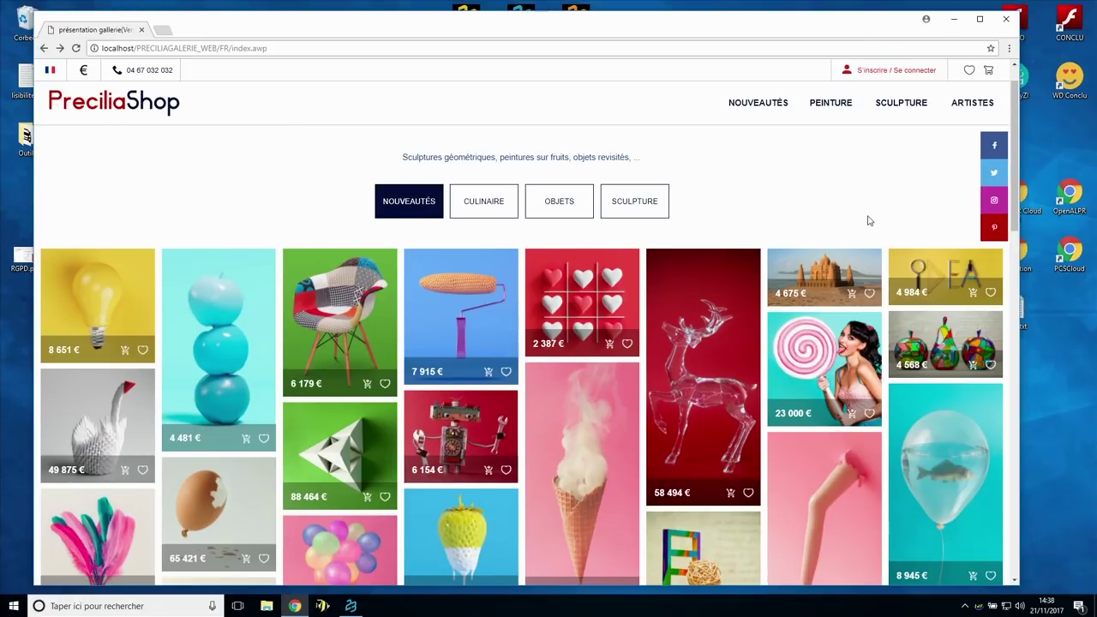
- Open the Sucette XXL details page, scroll to its Standard, Plus and VIP offers, and narrow the window
{"action": "left_click", "coordinate": [840, 345]}
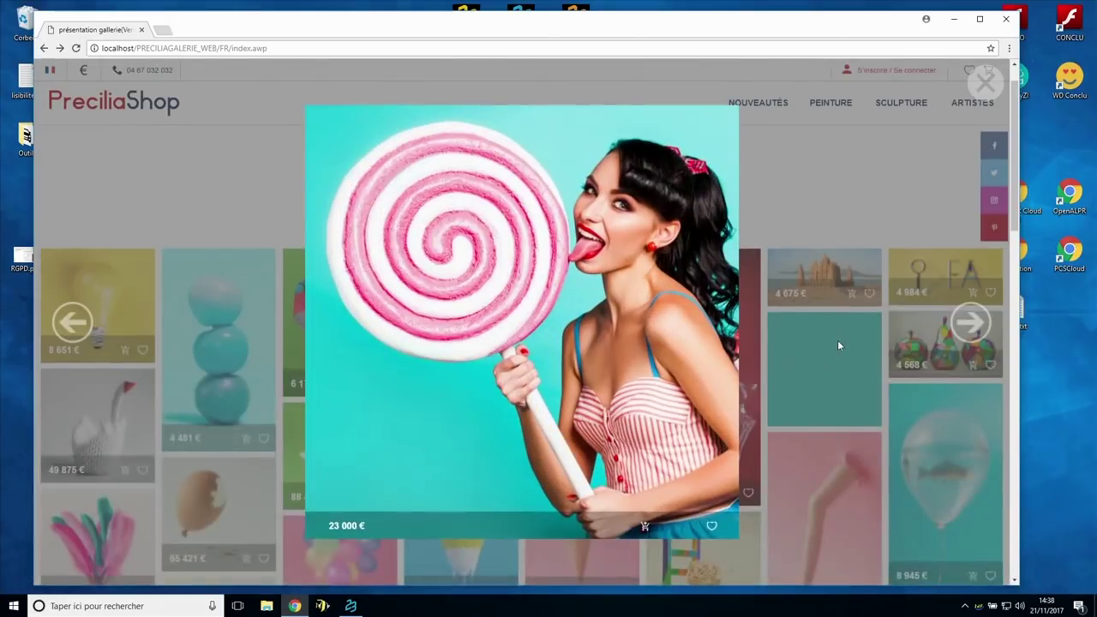
{"action": "left_click", "coordinate": [647, 525]}
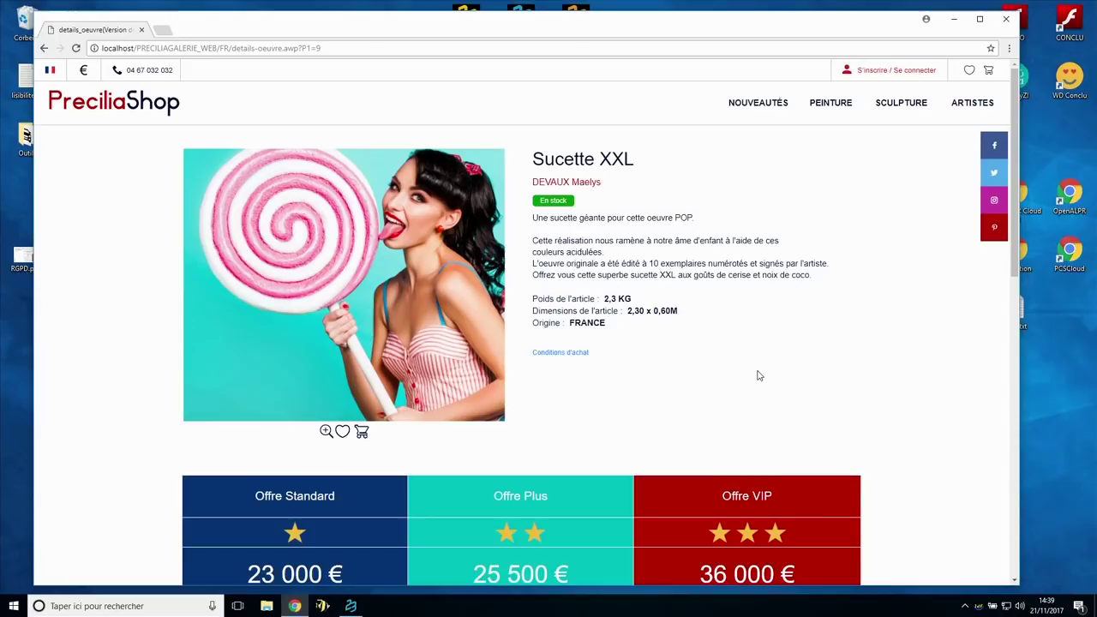
{"action": "scroll", "coordinate": [758, 376], "scroll_direction": "down", "scroll_amount": 3}
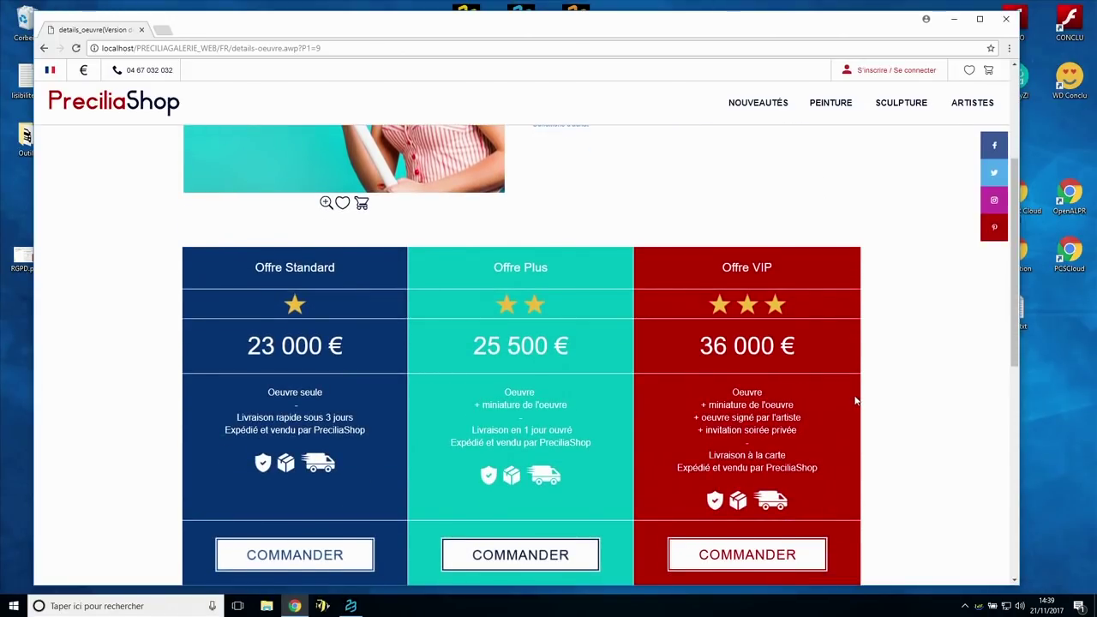
{"action": "scroll", "coordinate": [858, 400], "scroll_direction": "down", "scroll_amount": 2}
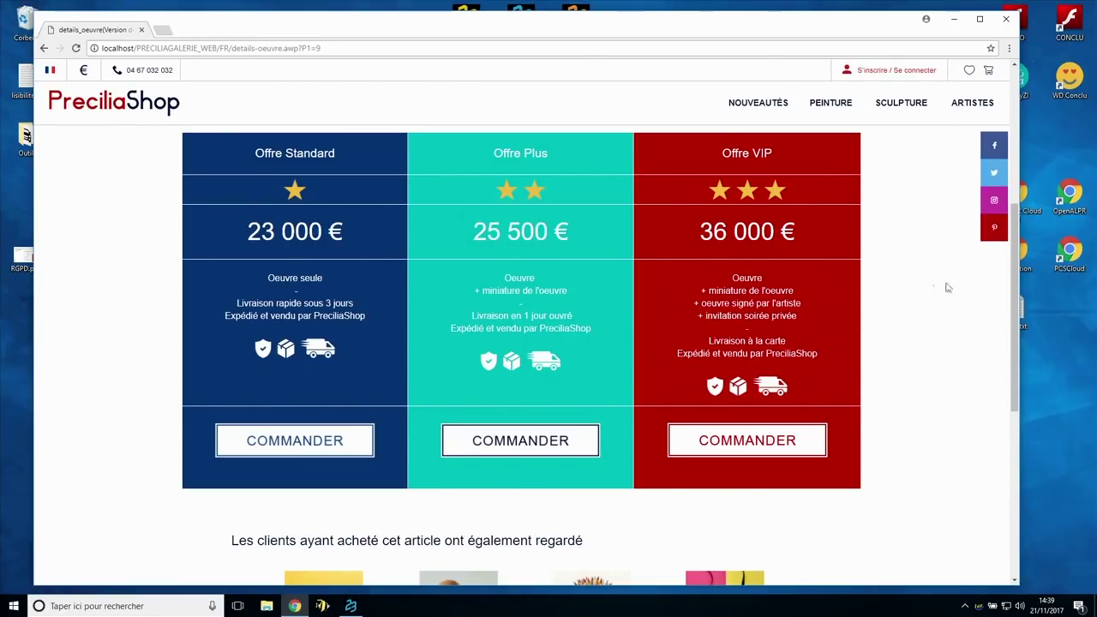
{"action": "left_click_drag", "start_coordinate": [1017, 288], "coordinate": [921, 278]}
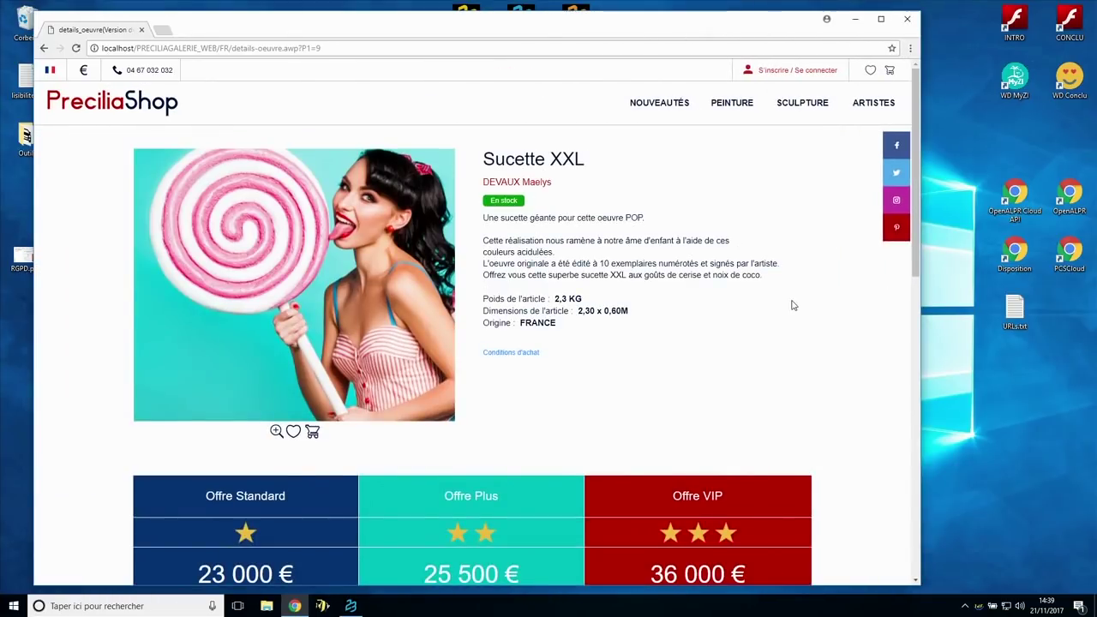
- In the magnified sign-in dialog, enter the account e-mail and password, then reveal the password
{"action": "left_click", "coordinate": [804, 71]}
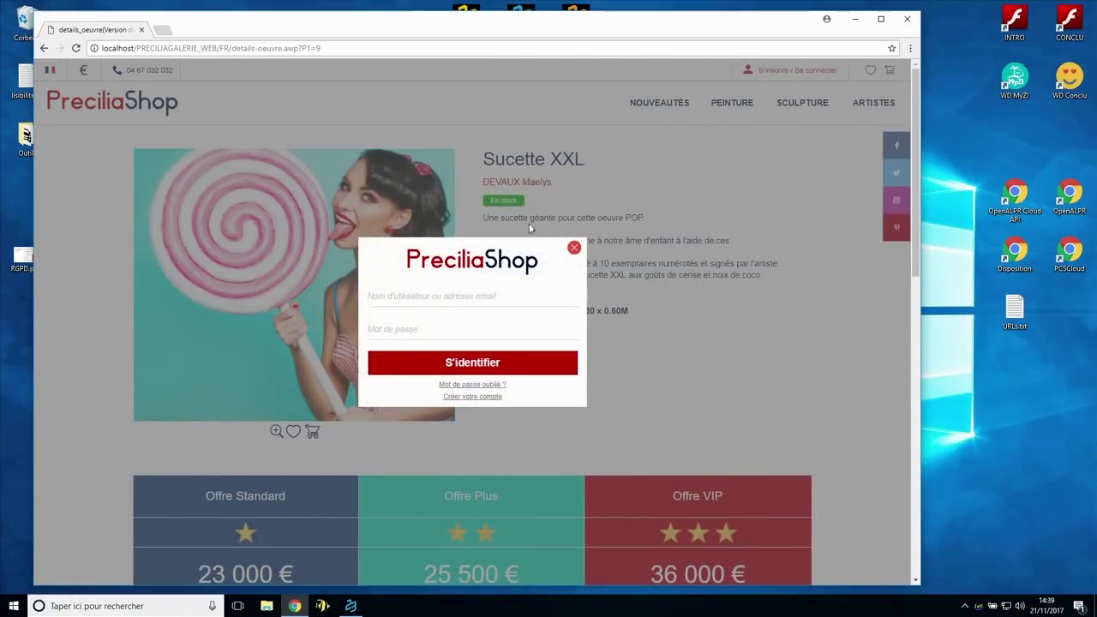
{"action": "key", "text": "super+plus"}
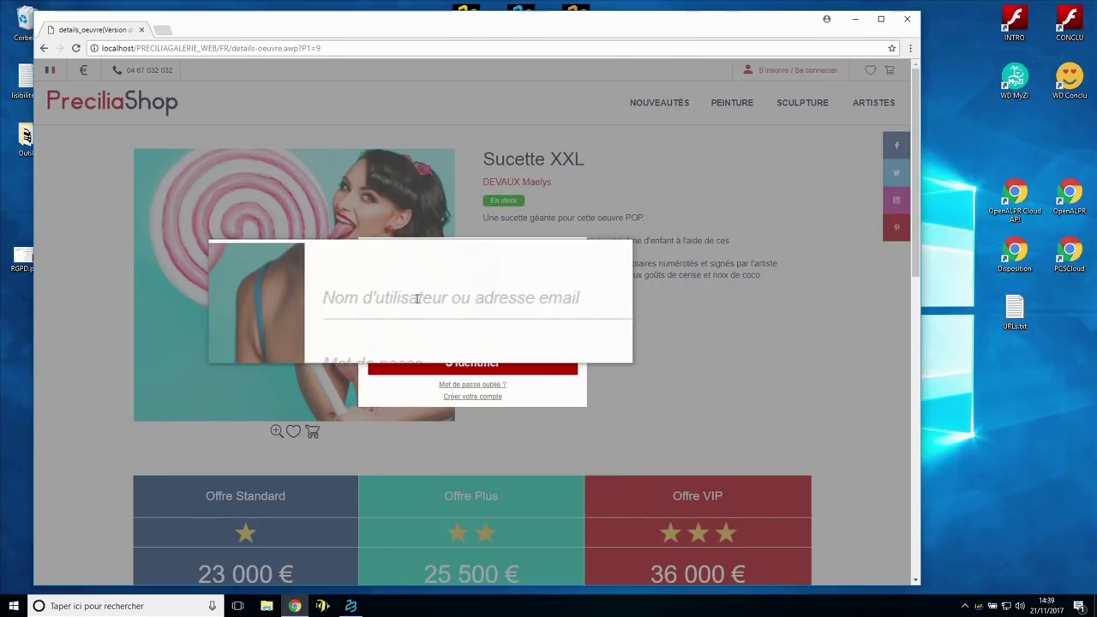
{"action": "left_click", "coordinate": [417, 298]}
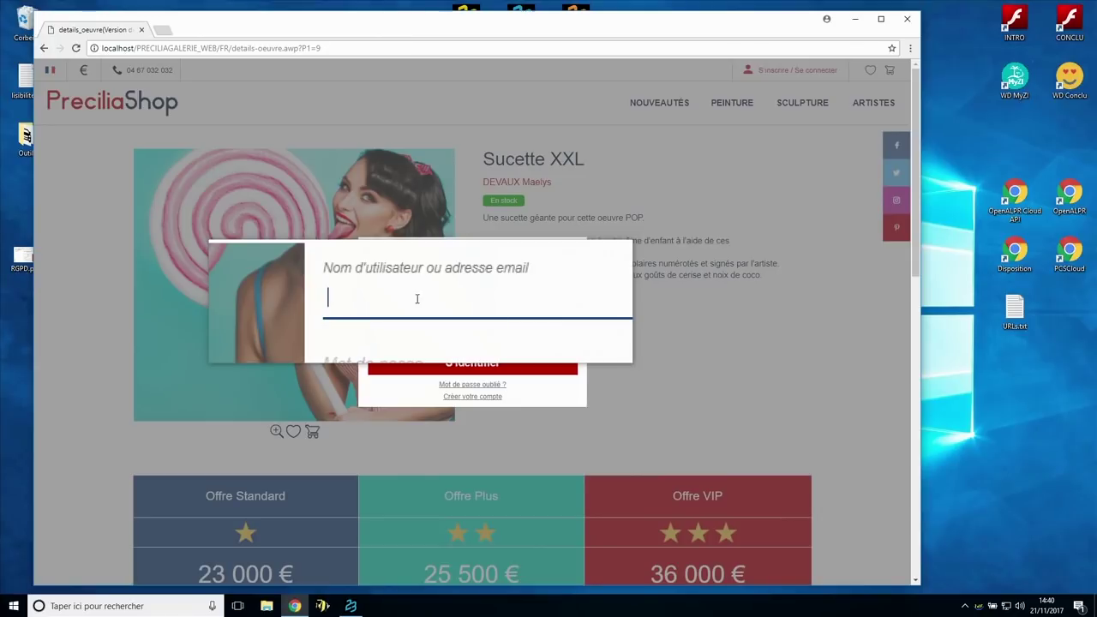
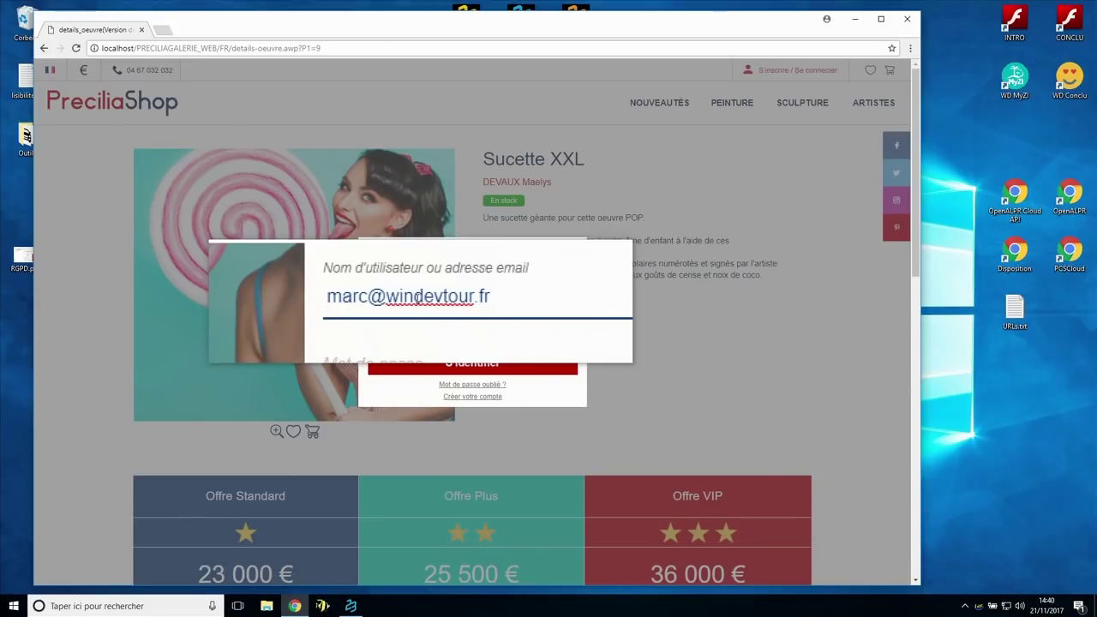
{"action": "left_click", "coordinate": [416, 330]}
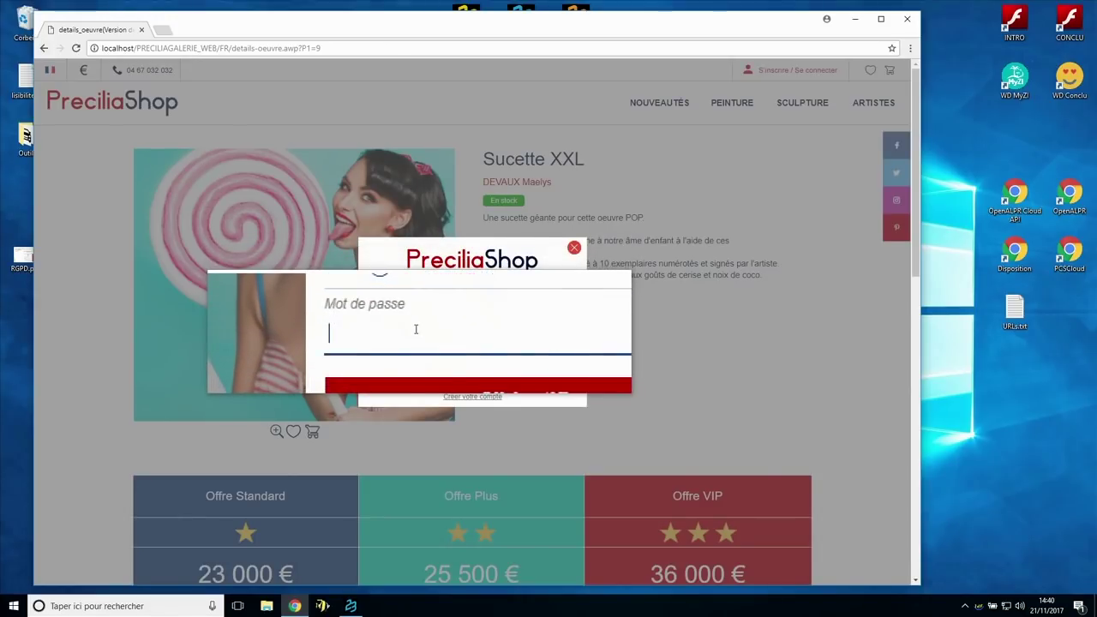
{"action": "type", "text": "********"}
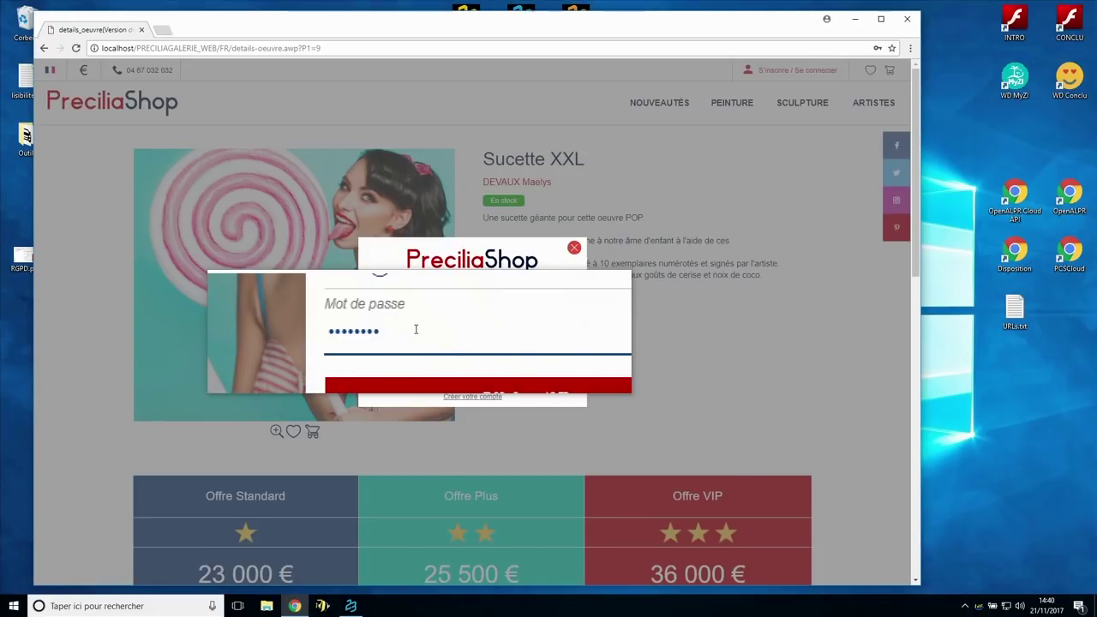
{"action": "left_click", "coordinate": [572, 334]}
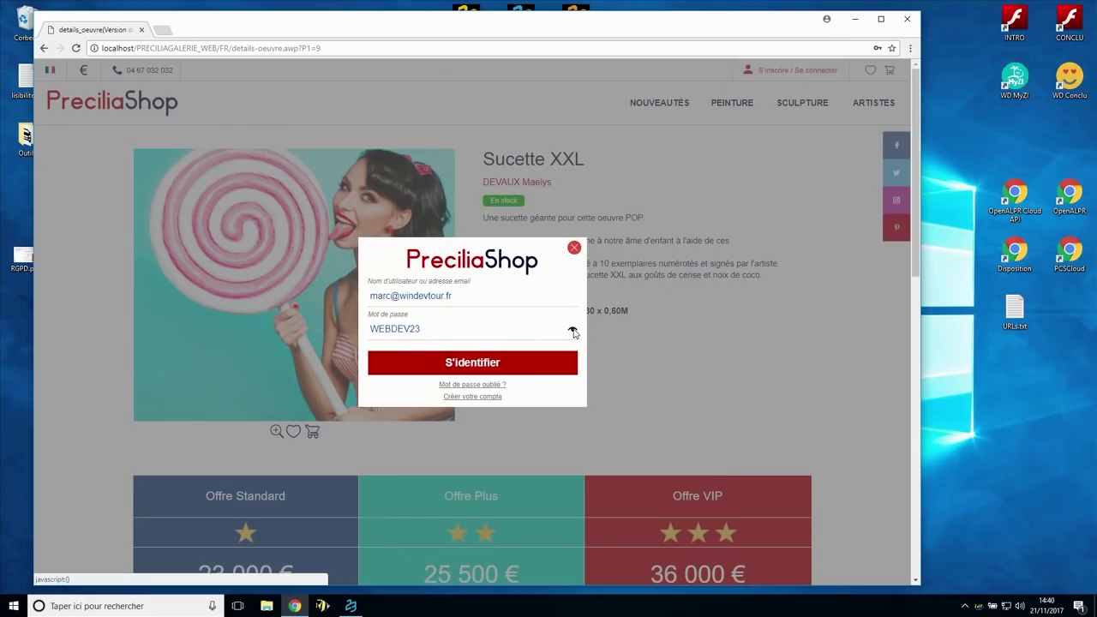
- Mask the password, sign in, and narrow the window so the five-order table reflows
{"action": "left_click", "coordinate": [573, 332]}
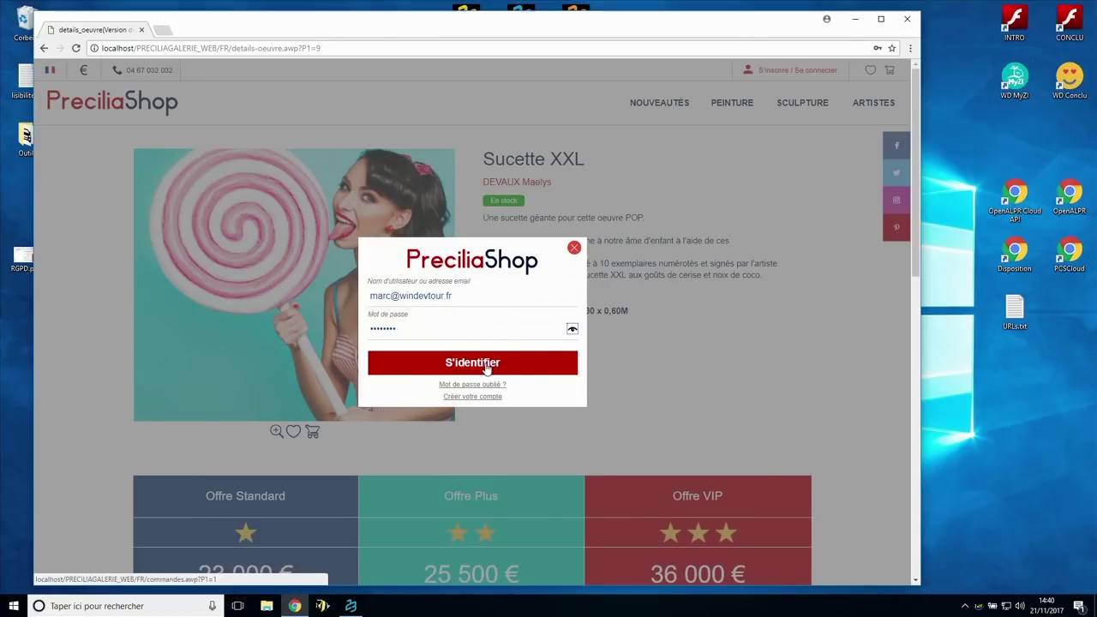
{"action": "left_click", "coordinate": [486, 367]}
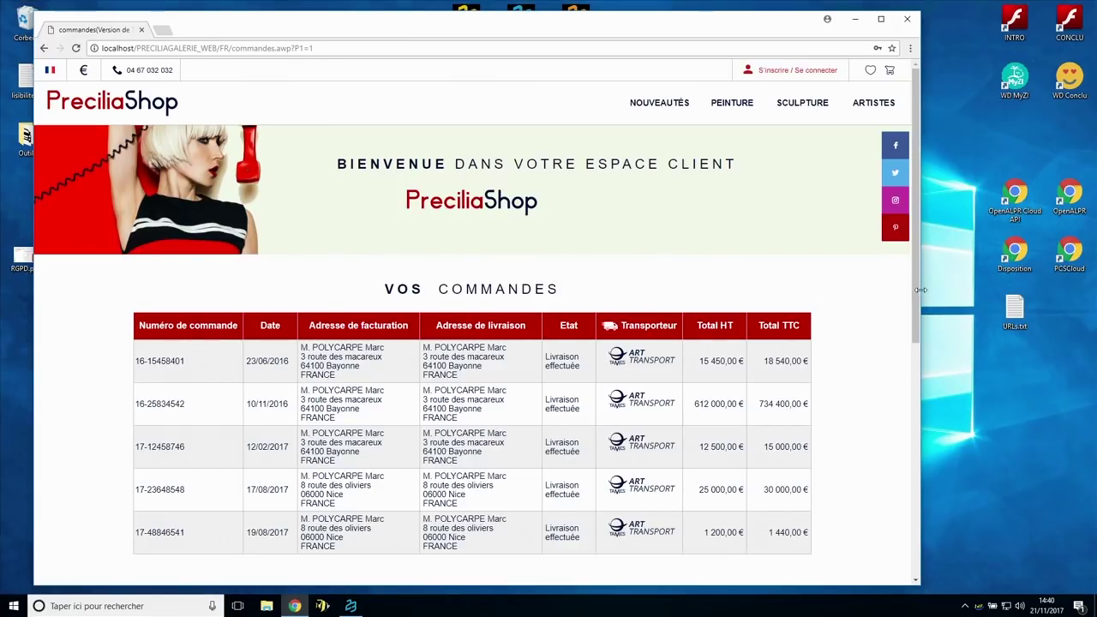
{"action": "left_click_drag", "start_coordinate": [920, 289], "coordinate": [567, 302]}
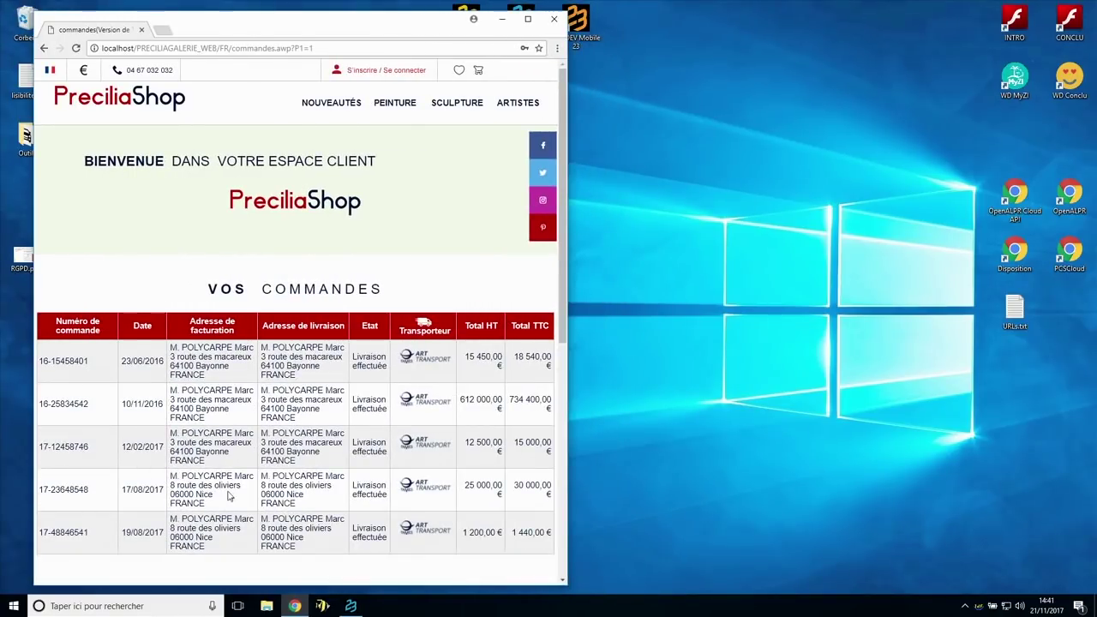
- Narrow the window to mobile width, browse the stacked order cards, and open the hamburger menu
{"action": "left_click_drag", "start_coordinate": [571, 277], "coordinate": [290, 287]}
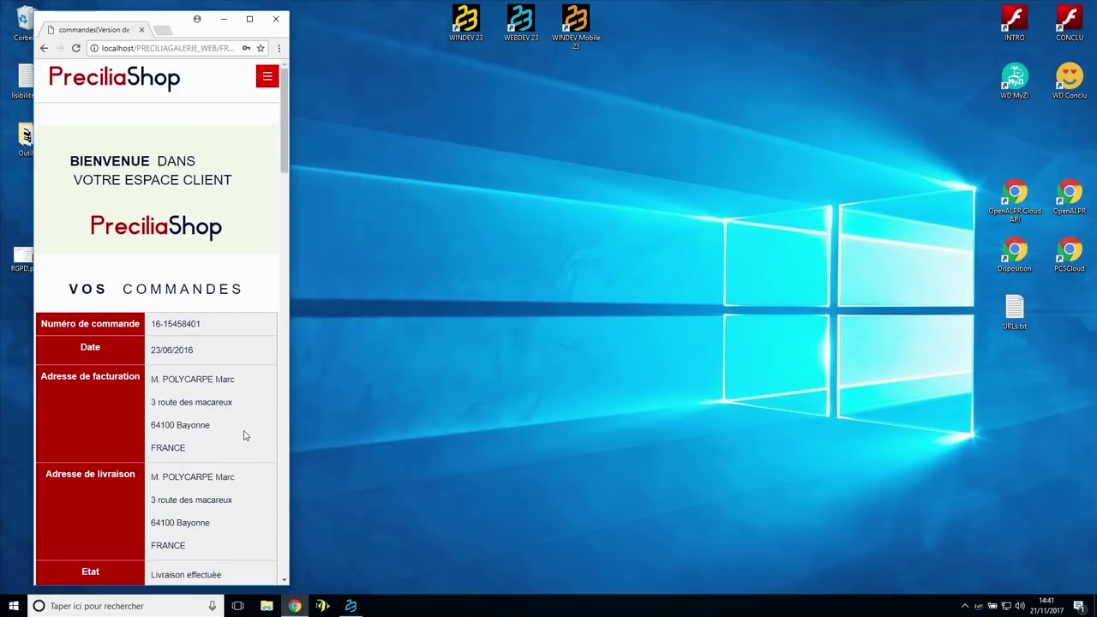
{"action": "scroll", "coordinate": [243, 436], "scroll_direction": "down", "scroll_amount": 5}
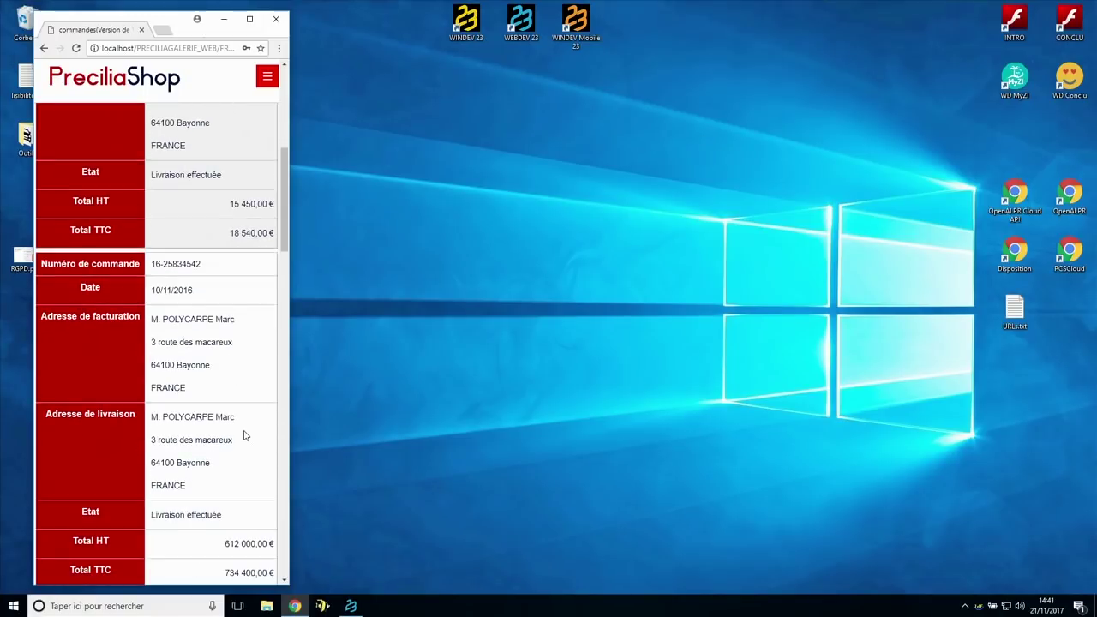
{"action": "scroll", "coordinate": [244, 436], "scroll_direction": "down", "scroll_amount": 3}
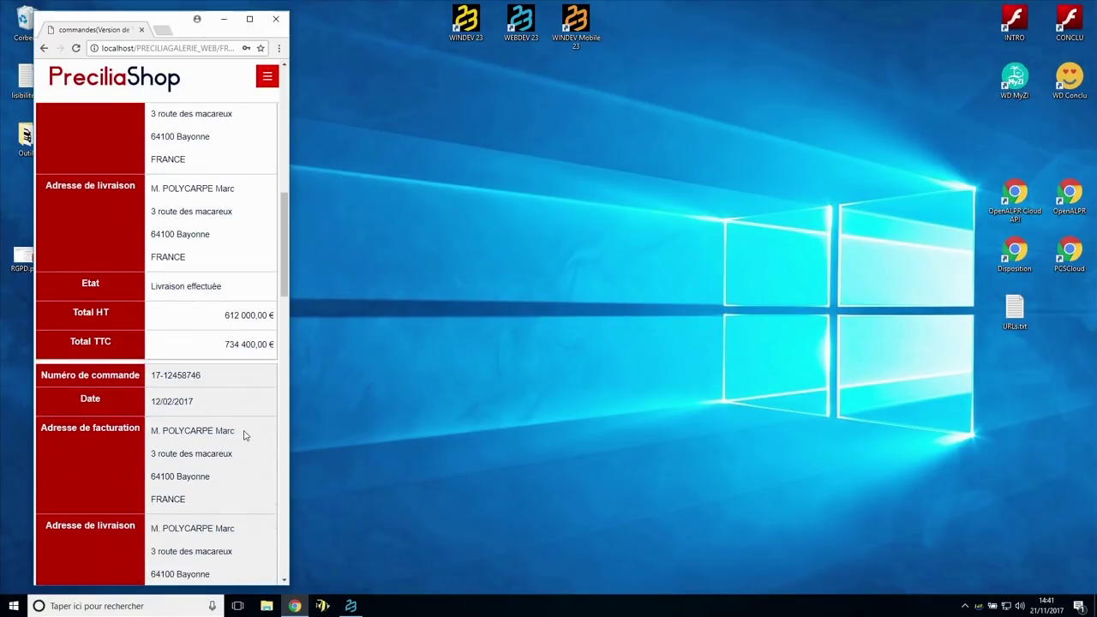
{"action": "scroll", "coordinate": [244, 435], "scroll_direction": "down", "scroll_amount": 2}
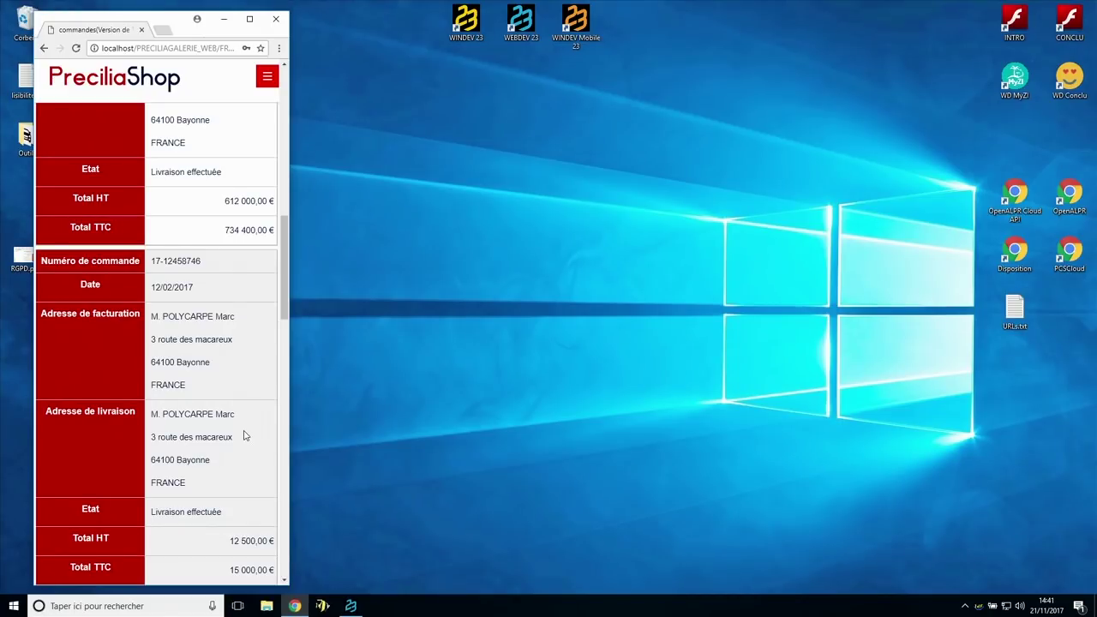
{"action": "scroll", "coordinate": [244, 436], "scroll_direction": "down", "scroll_amount": 1}
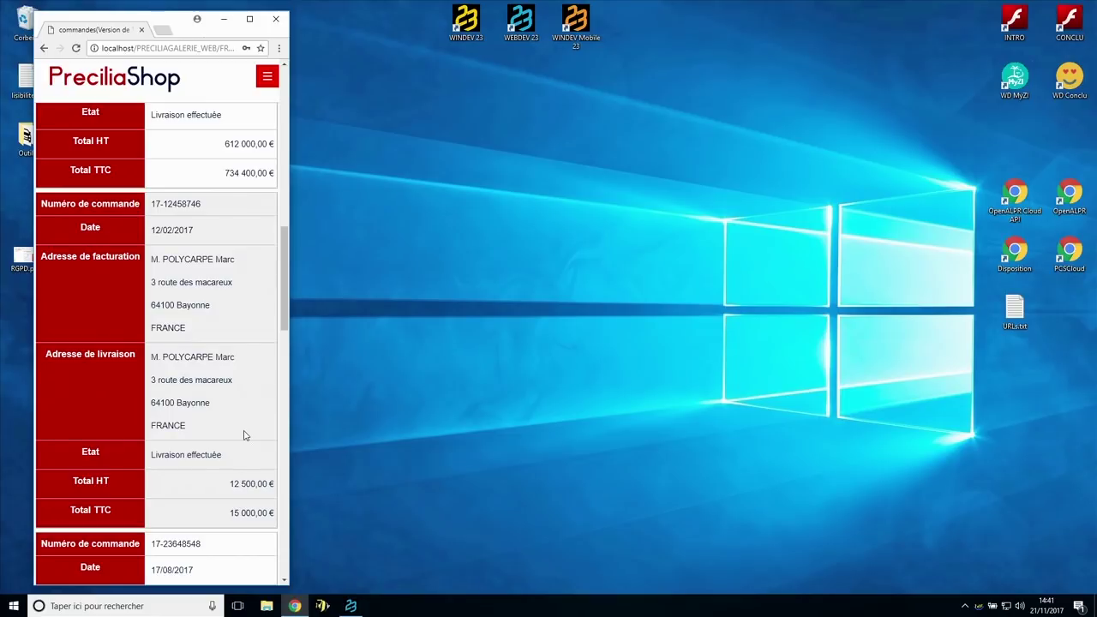
{"action": "scroll", "coordinate": [244, 435], "scroll_direction": "up", "scroll_amount": 4}
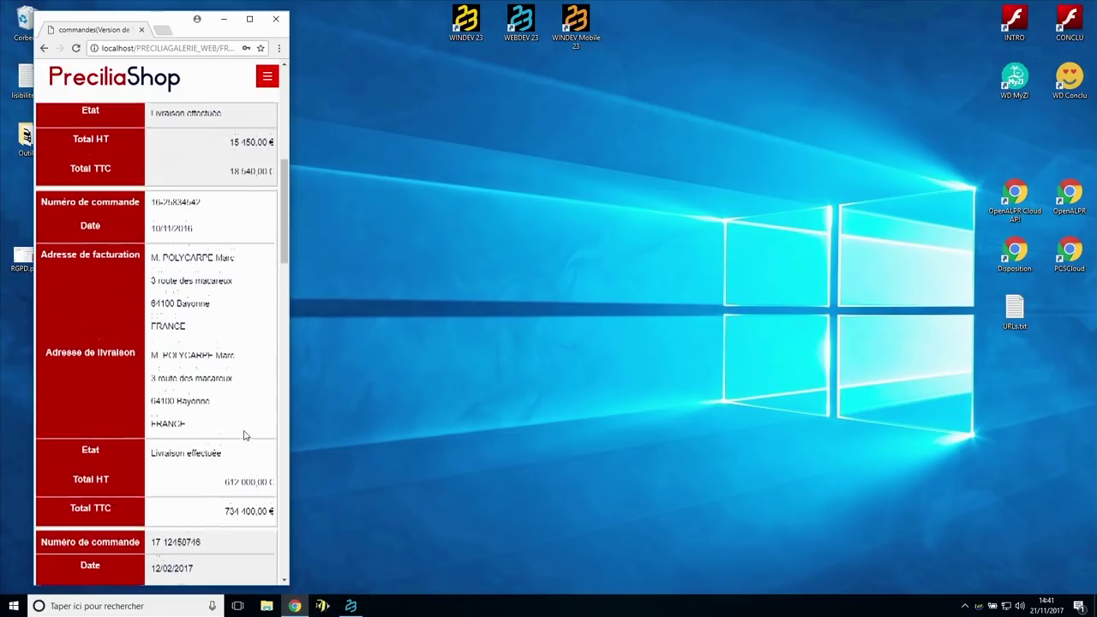
{"action": "scroll", "coordinate": [243, 436], "scroll_direction": "up", "scroll_amount": 5}
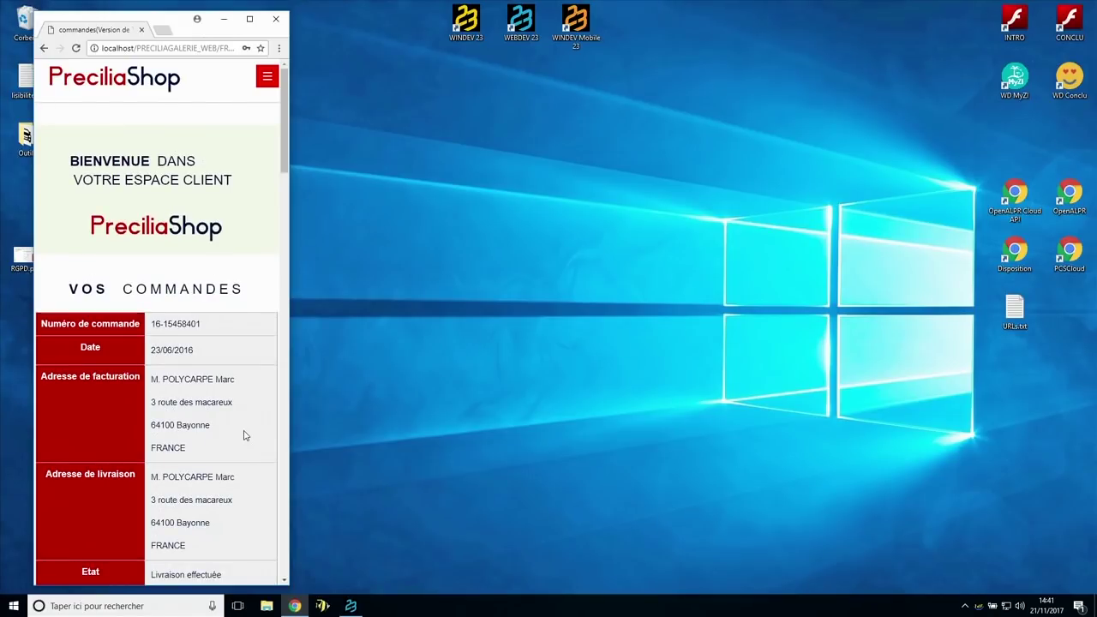
{"action": "left_click", "coordinate": [266, 86]}
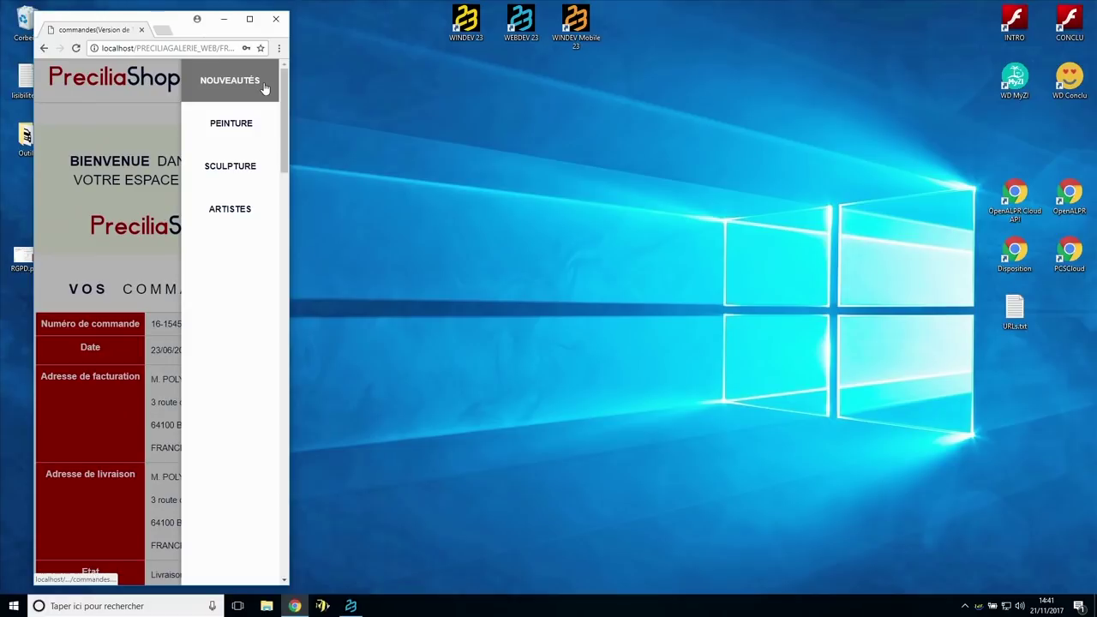